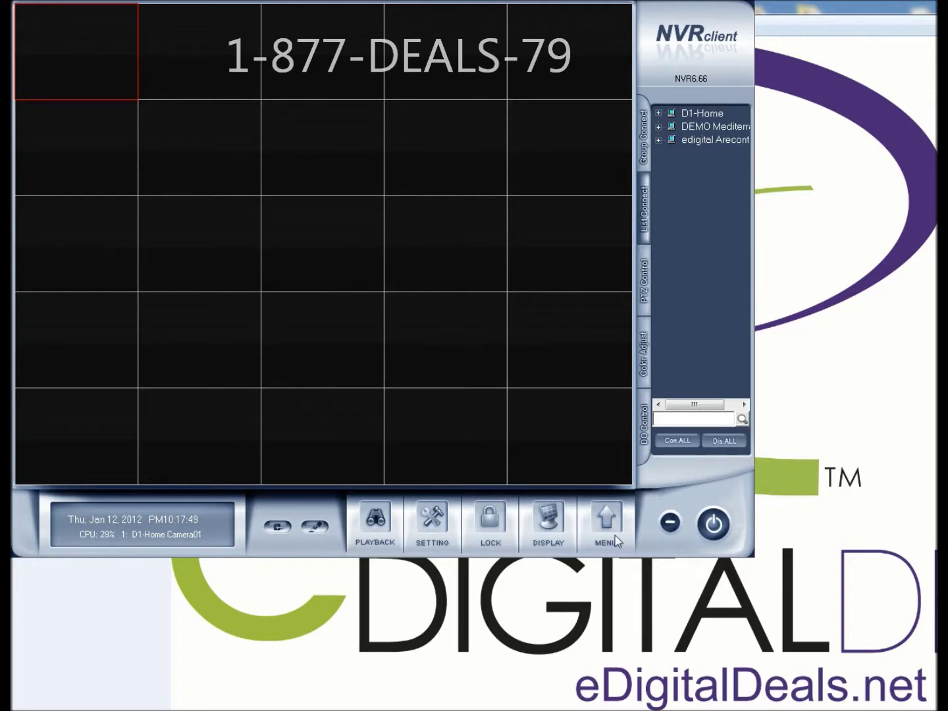
# Step: Shut down NVR Client and open the Disk Management utility
pyautogui.click(716, 525)
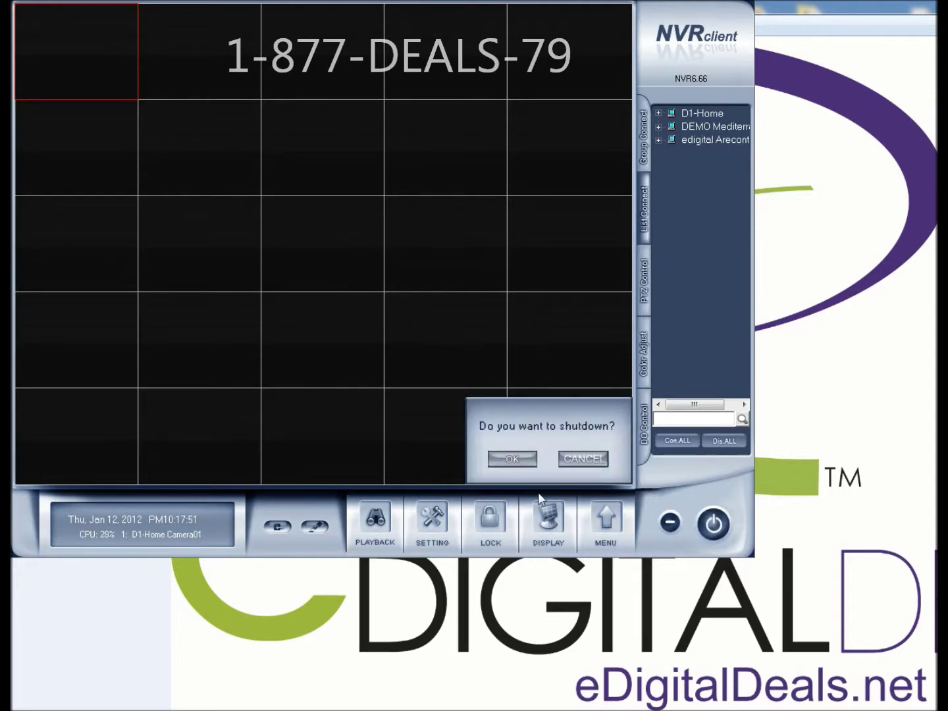
pyautogui.click(519, 462)
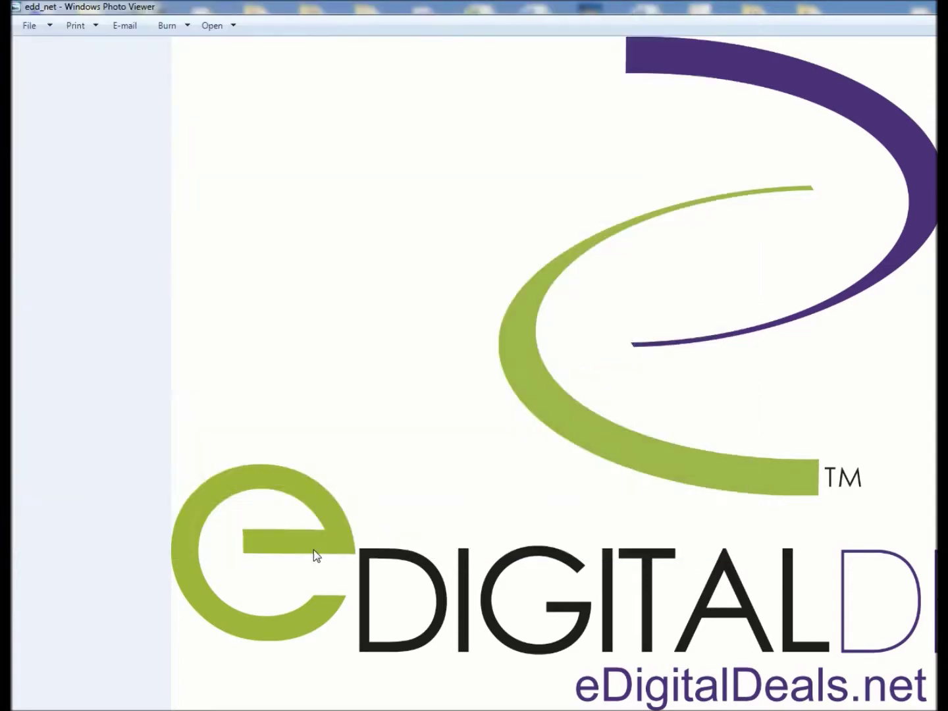
pyautogui.press('super')
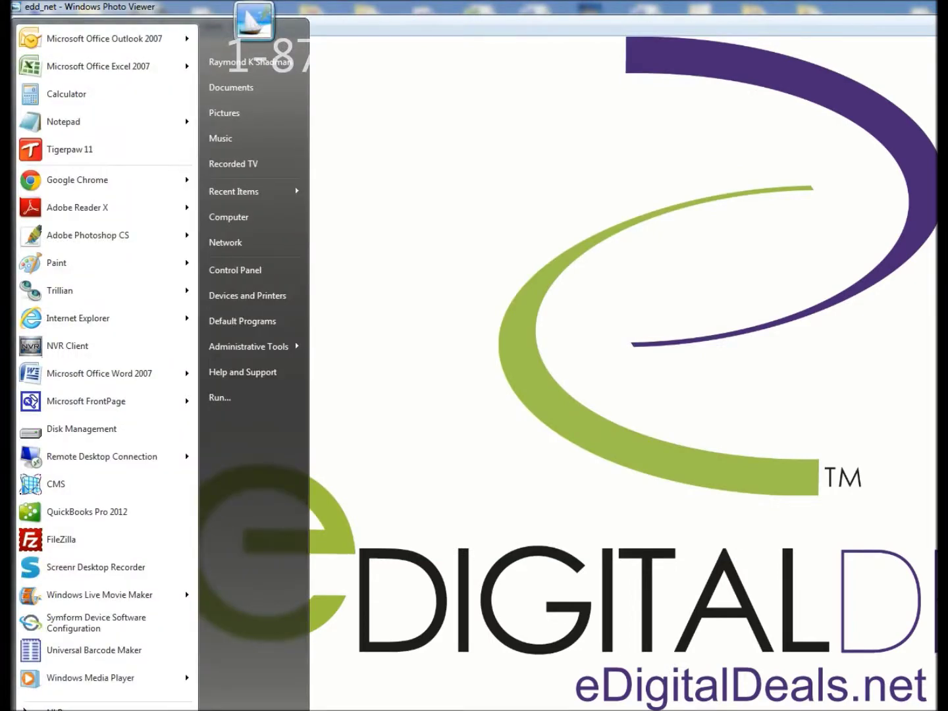
pyautogui.click(93, 433)
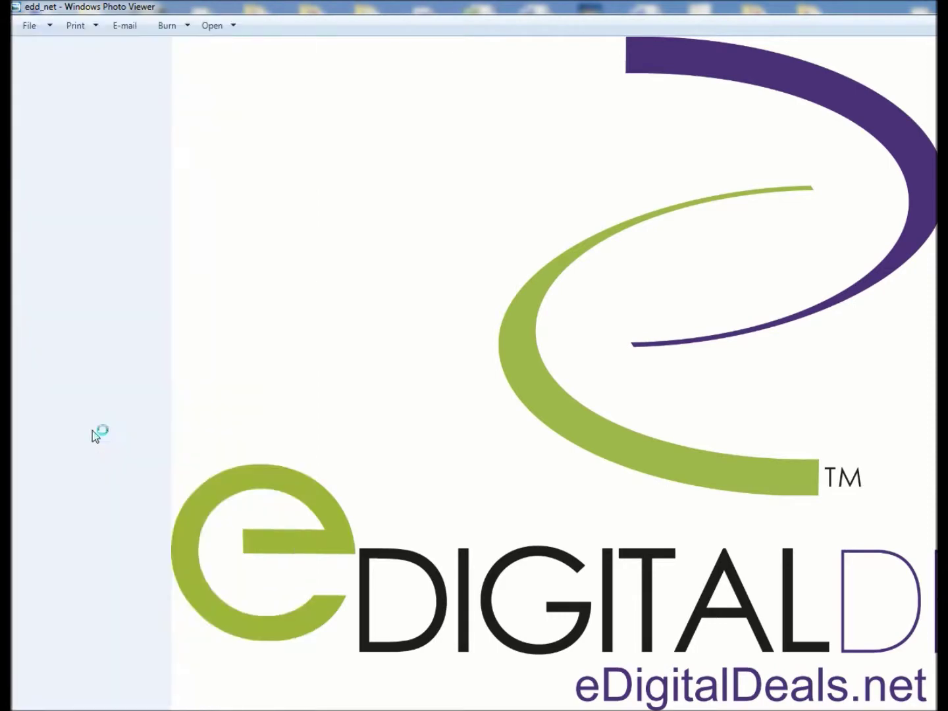
pyautogui.moveTo(720, 214); pyautogui.dragTo(435, 184)
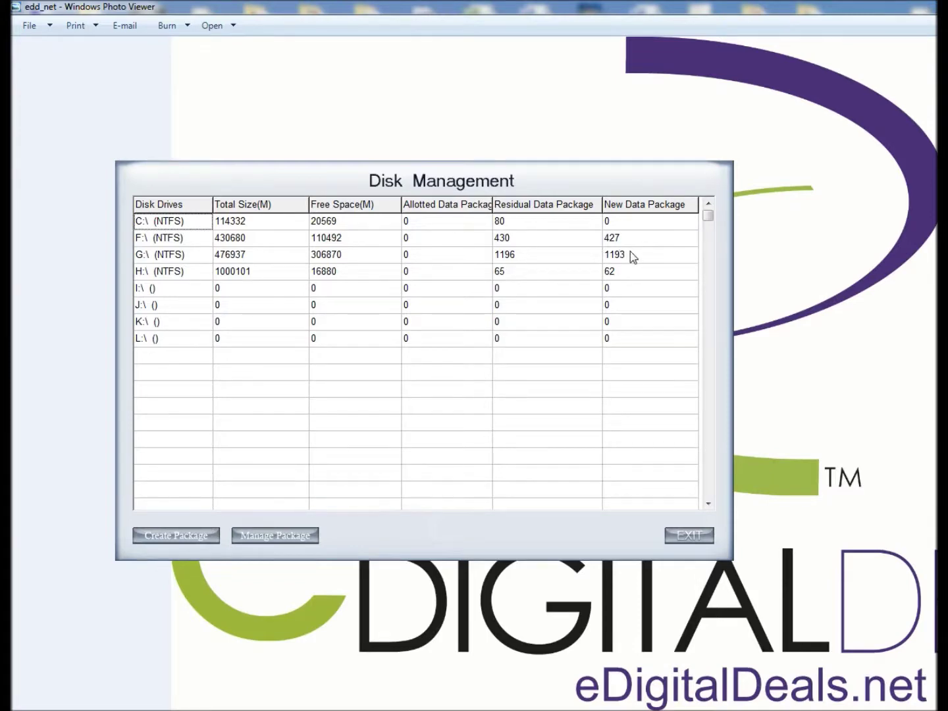
# Step: Set the new data package count to 0 for drives F: and H:
pyautogui.click(643, 239)
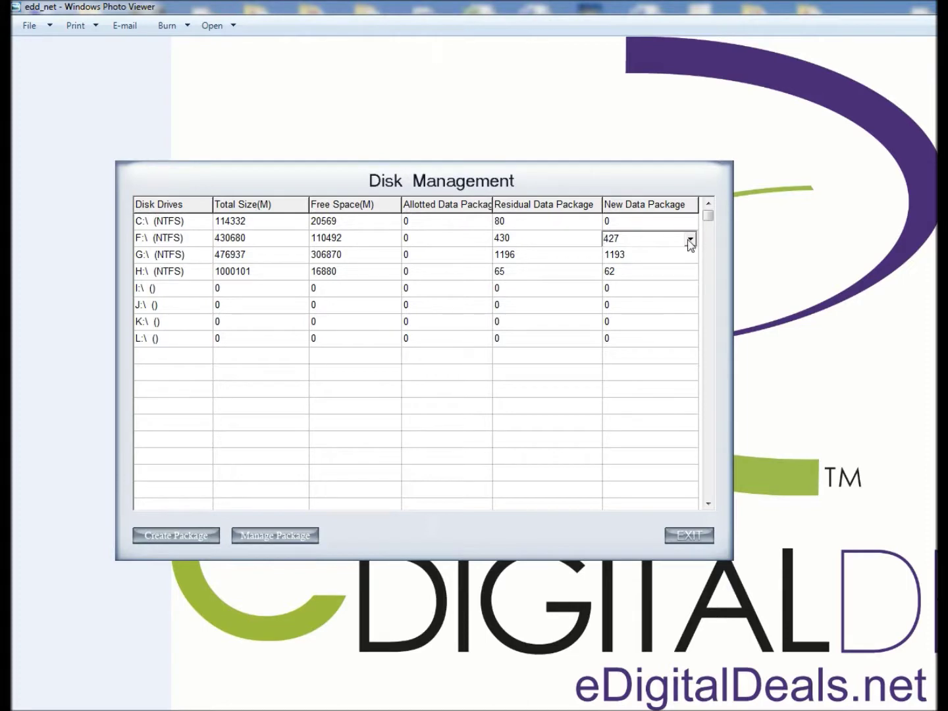
pyautogui.click(690, 240)
pyautogui.moveTo(693, 312); pyautogui.dragTo(690, 258)
pyautogui.click(651, 254)
pyautogui.click(632, 275)
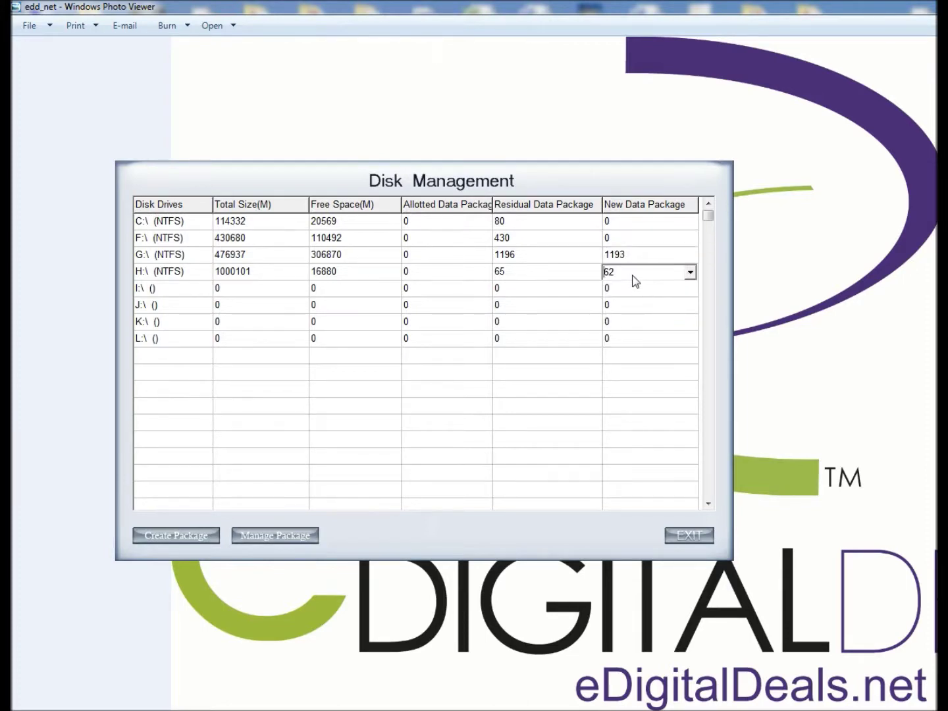
pyautogui.click(689, 274)
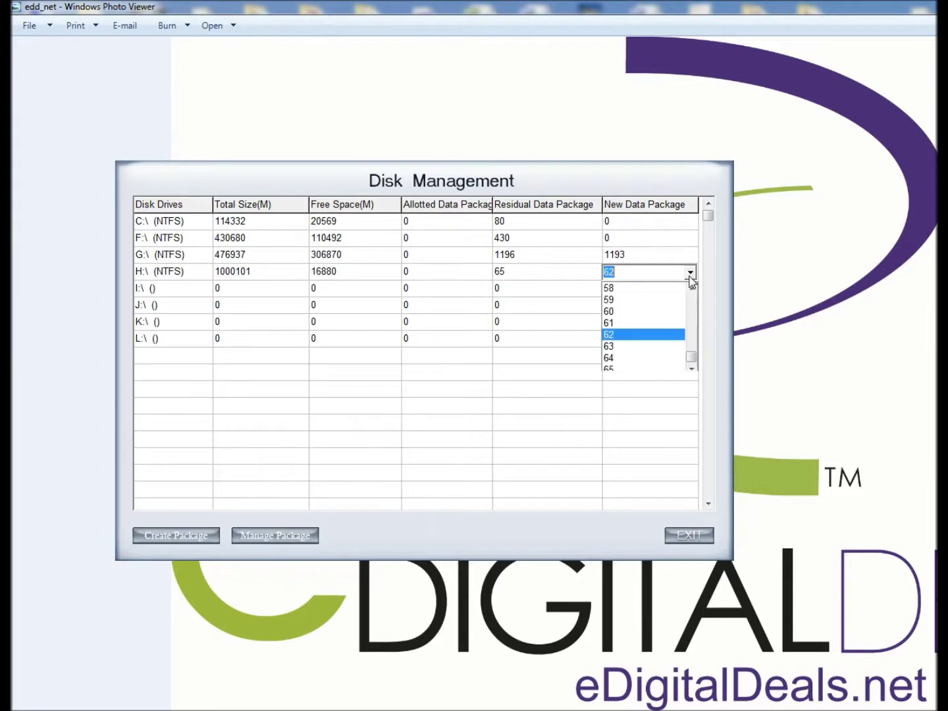
pyautogui.moveTo(692, 361); pyautogui.dragTo(692, 289)
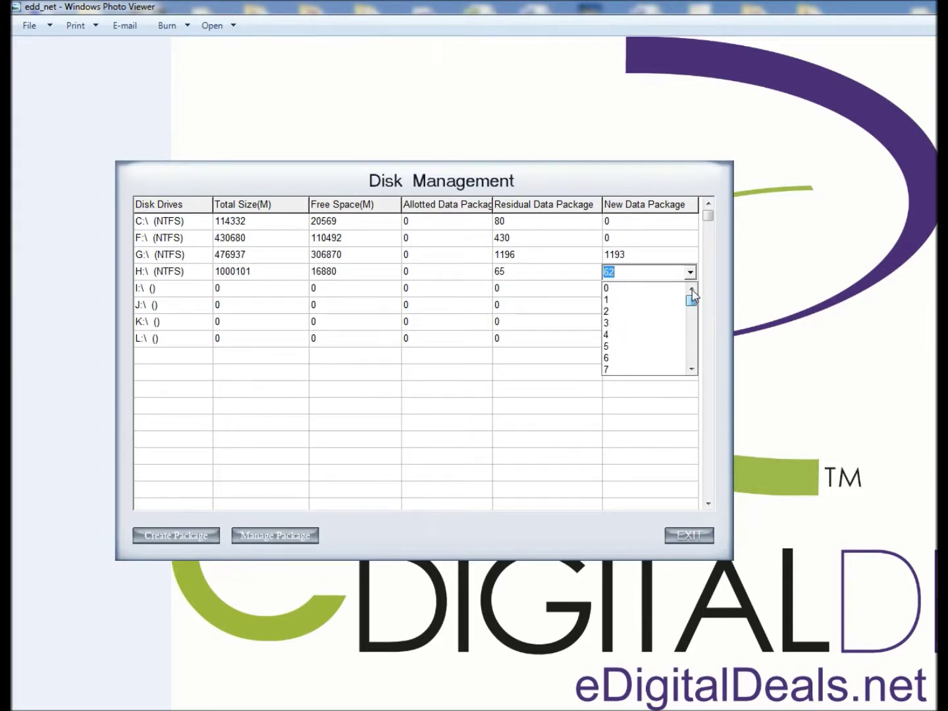
pyautogui.click(649, 288)
# Step: Create 320 new data packages on drive G: and exit Disk Management
pyautogui.click(650, 261)
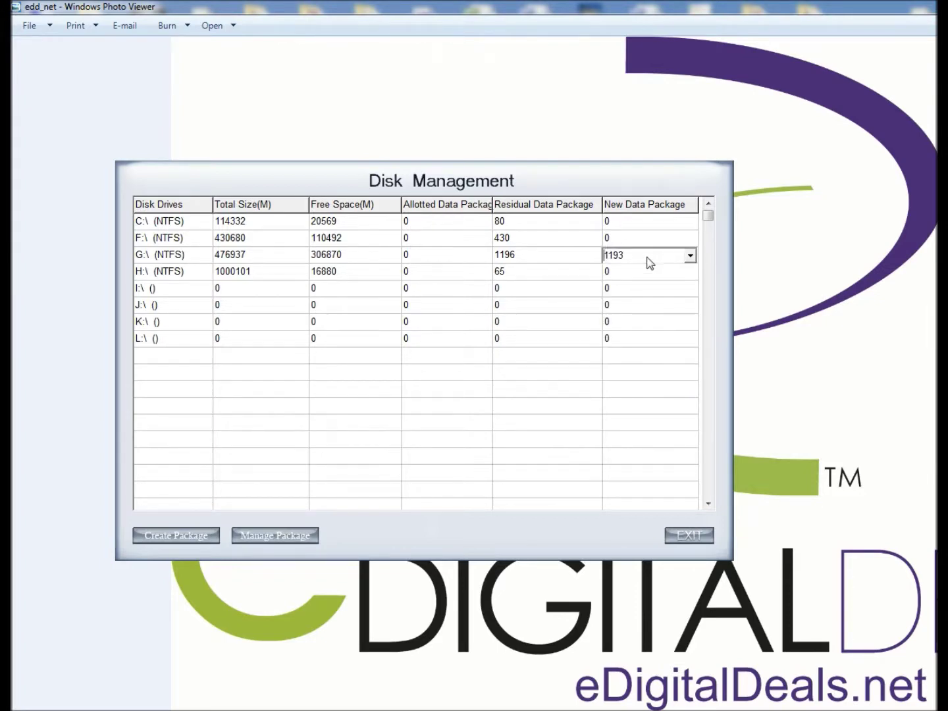
pyautogui.click(689, 256)
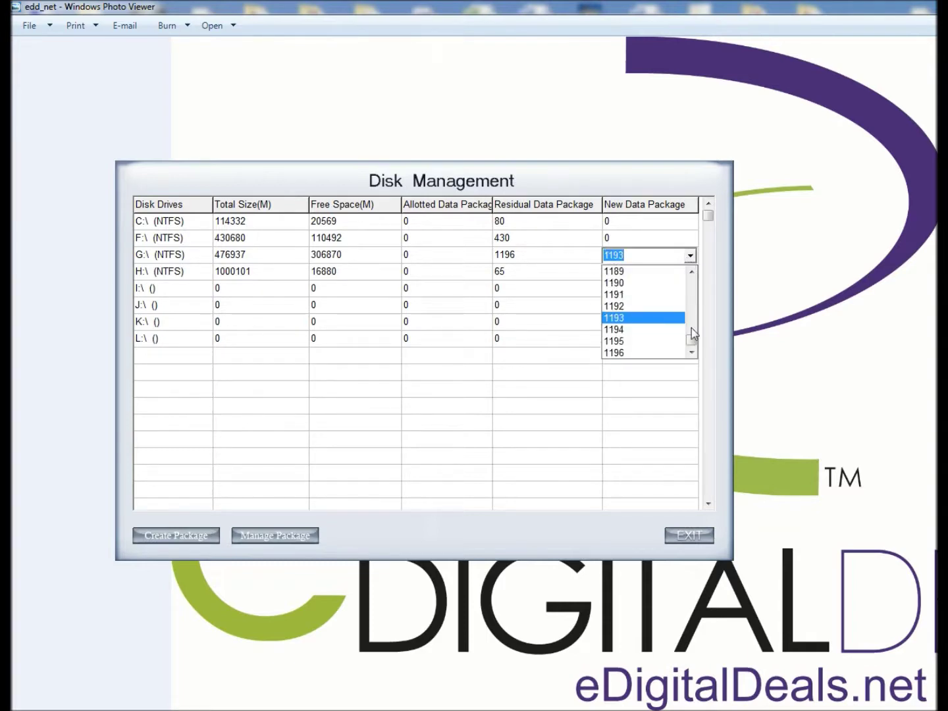
pyautogui.moveTo(692, 328); pyautogui.dragTo(698, 304)
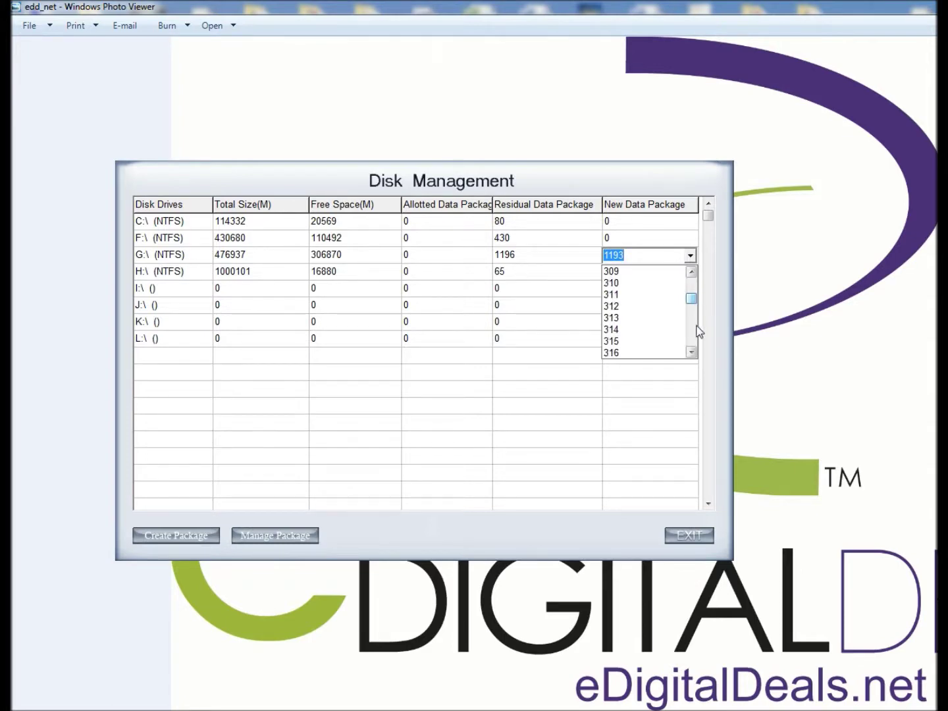
pyautogui.click(698, 333)
pyautogui.click(639, 320)
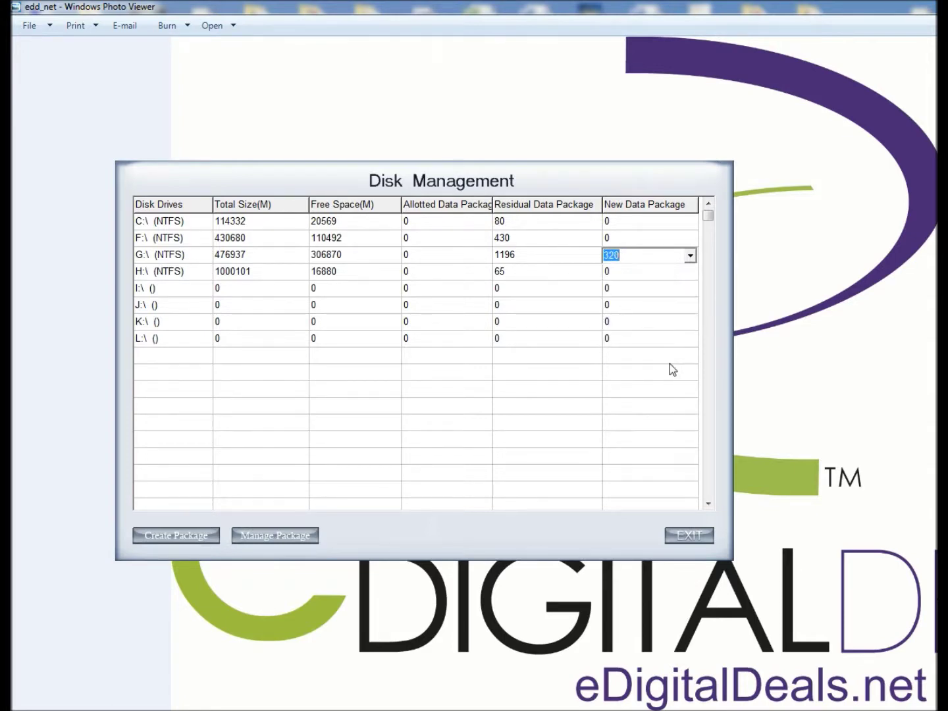
pyautogui.click(192, 541)
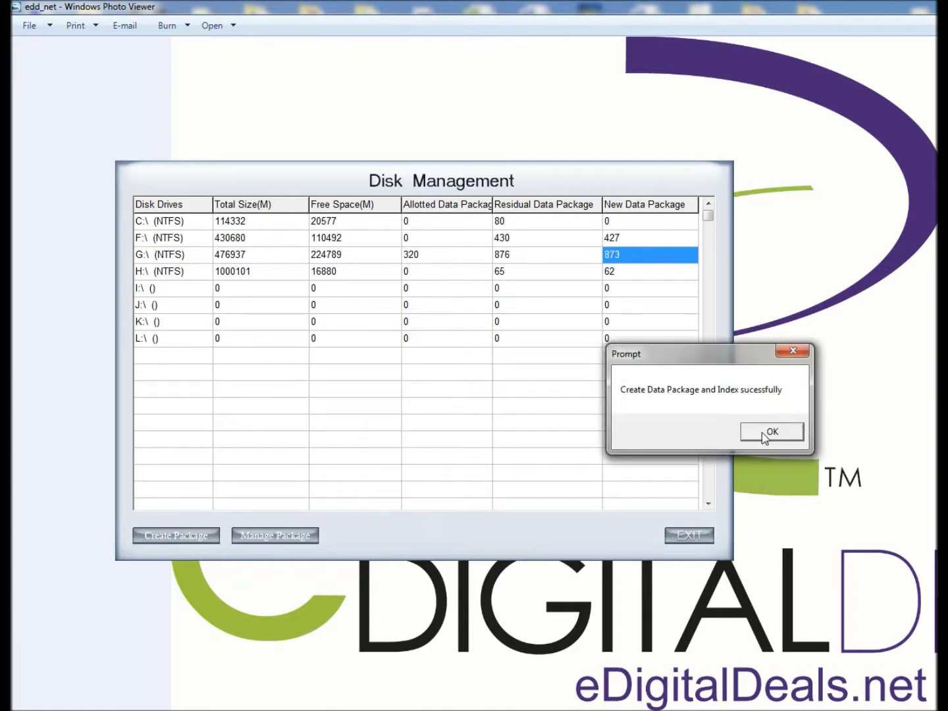
pyautogui.click(764, 432)
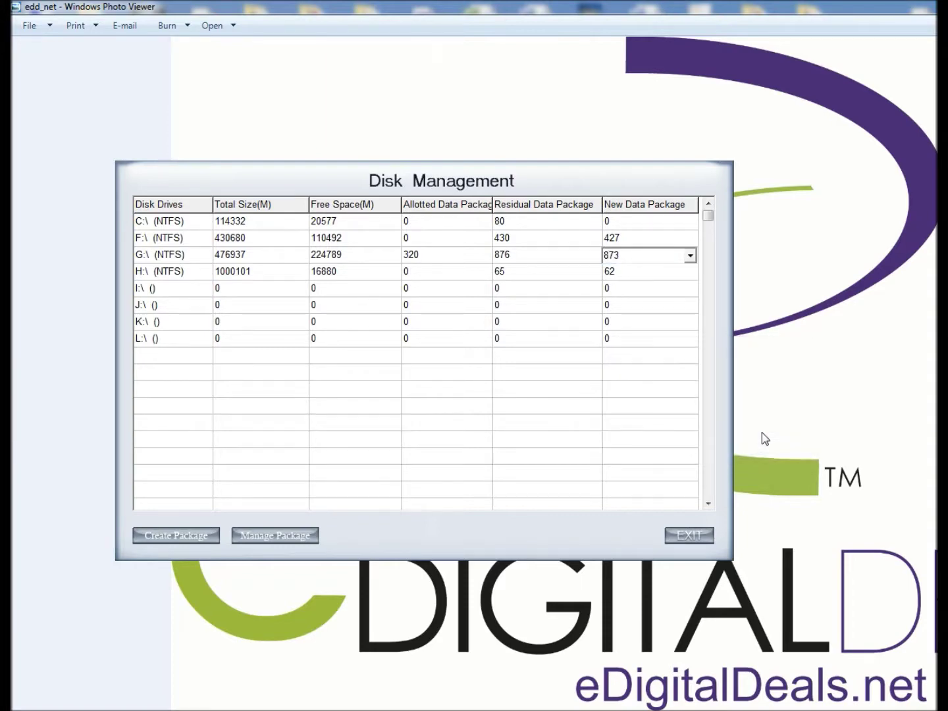
pyautogui.click(690, 536)
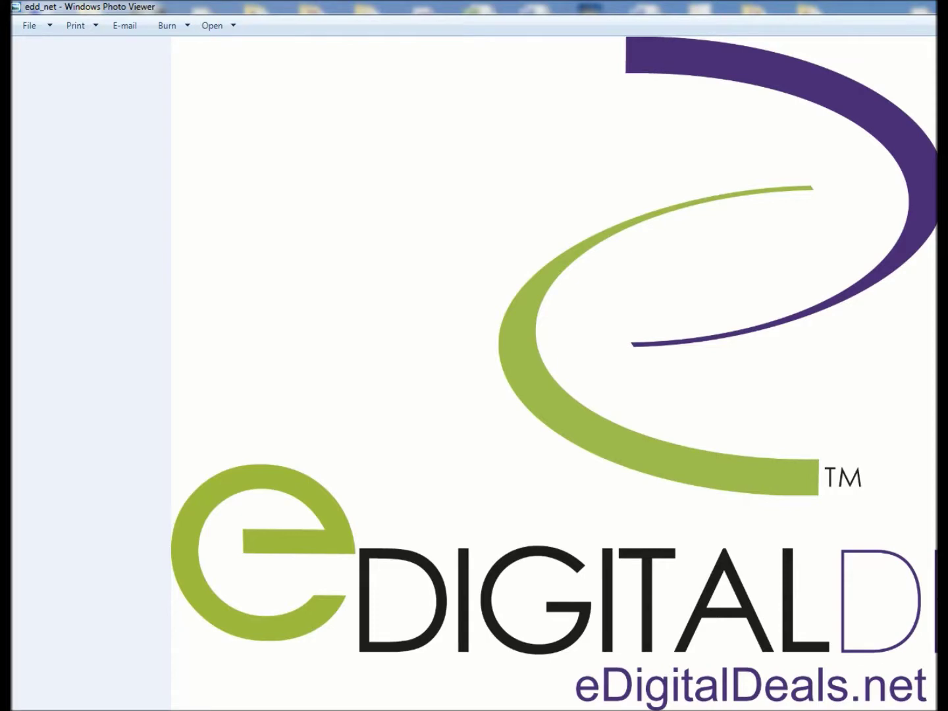
# Step: Check the properties of the _RECORD_DATA_ folder on drive G: in Windows Explorer
pyautogui.moveTo(547, 129); pyautogui.dragTo(412, 131)
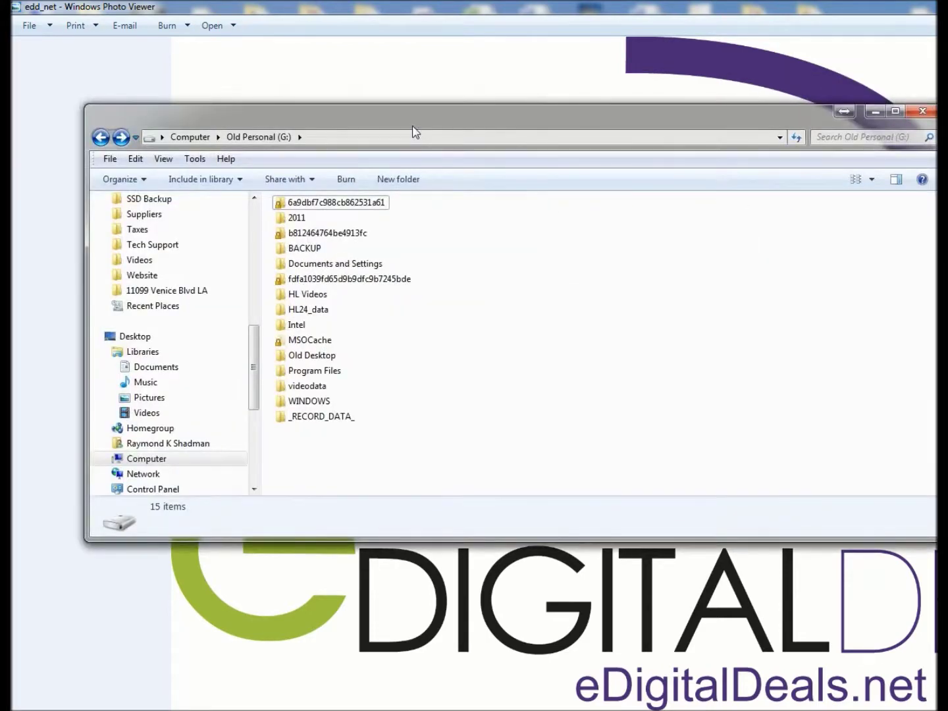
pyautogui.click(329, 420)
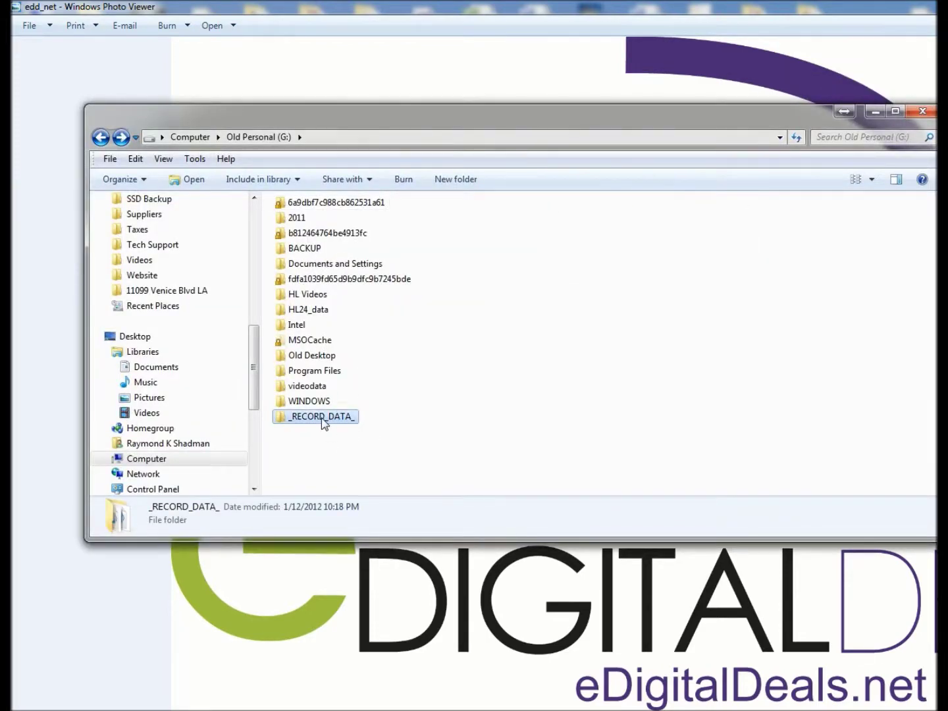
pyautogui.rightClick(323, 424)
pyautogui.click(388, 408)
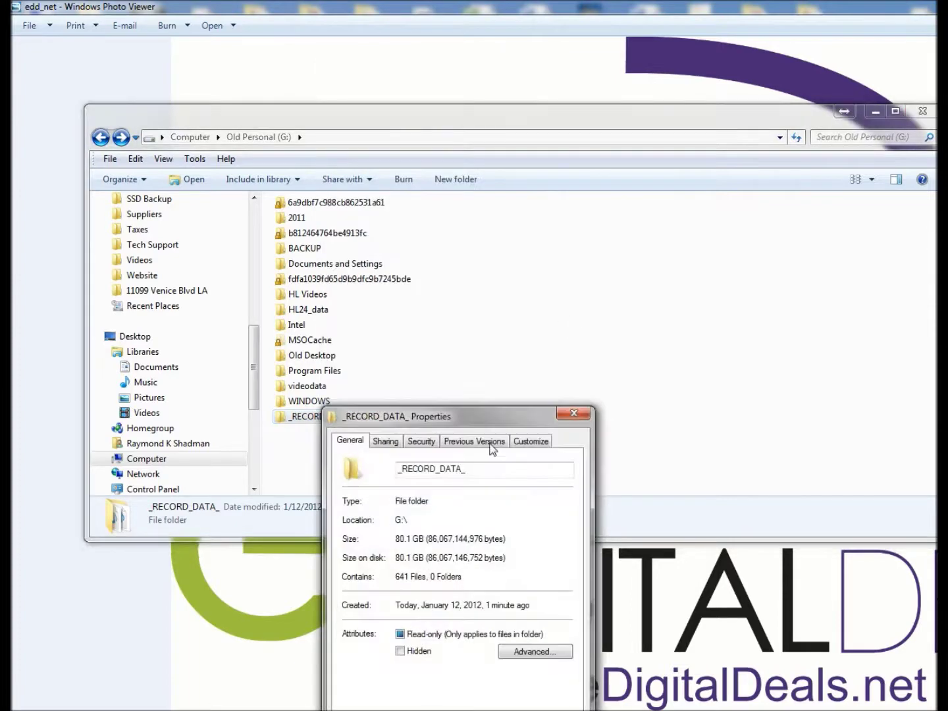
pyautogui.press('Escape')
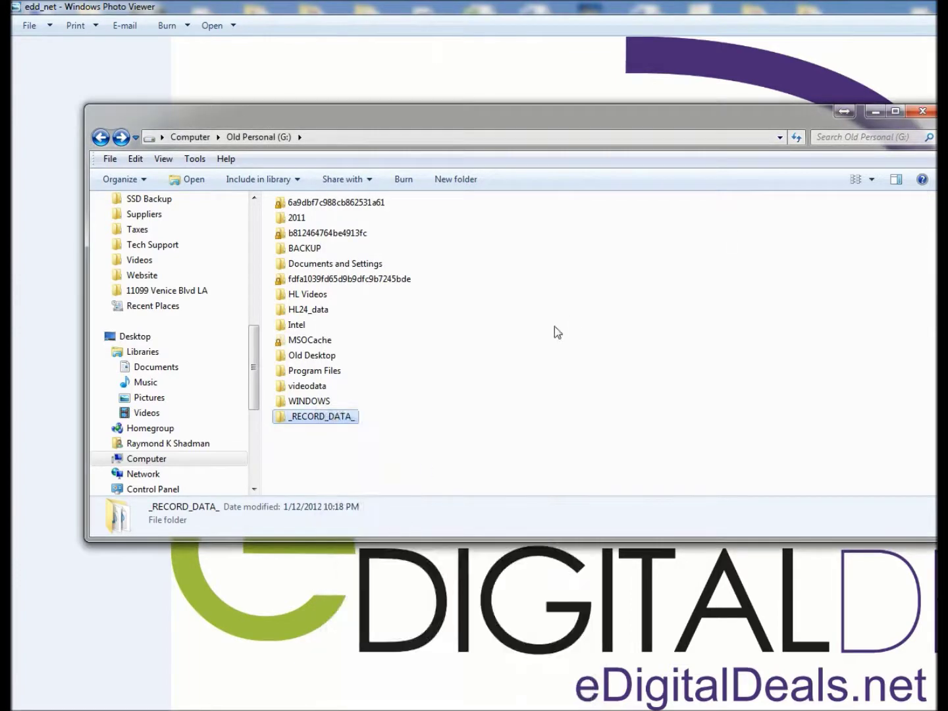
pyautogui.click(879, 110)
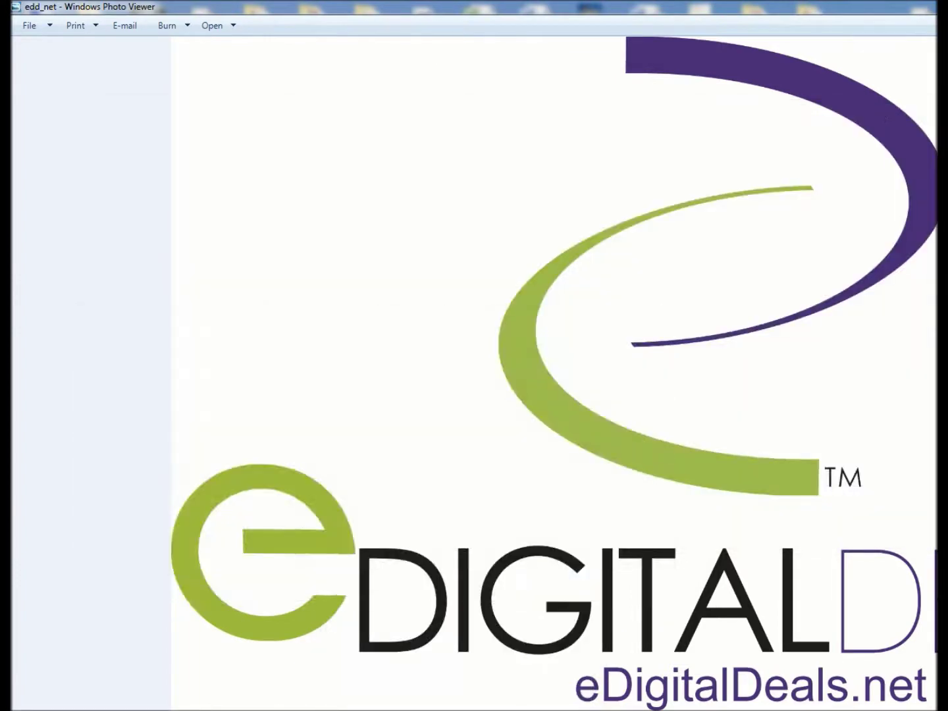
# Step: Start NVR Client and view the window record plan in its settings
pyautogui.click(39, 703)
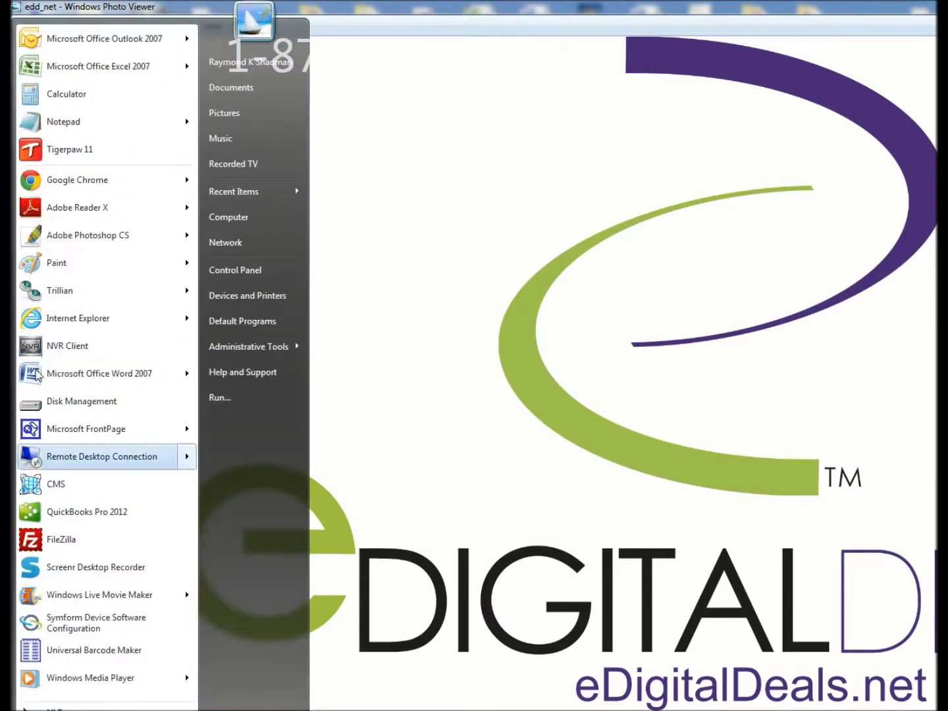
pyautogui.click(72, 346)
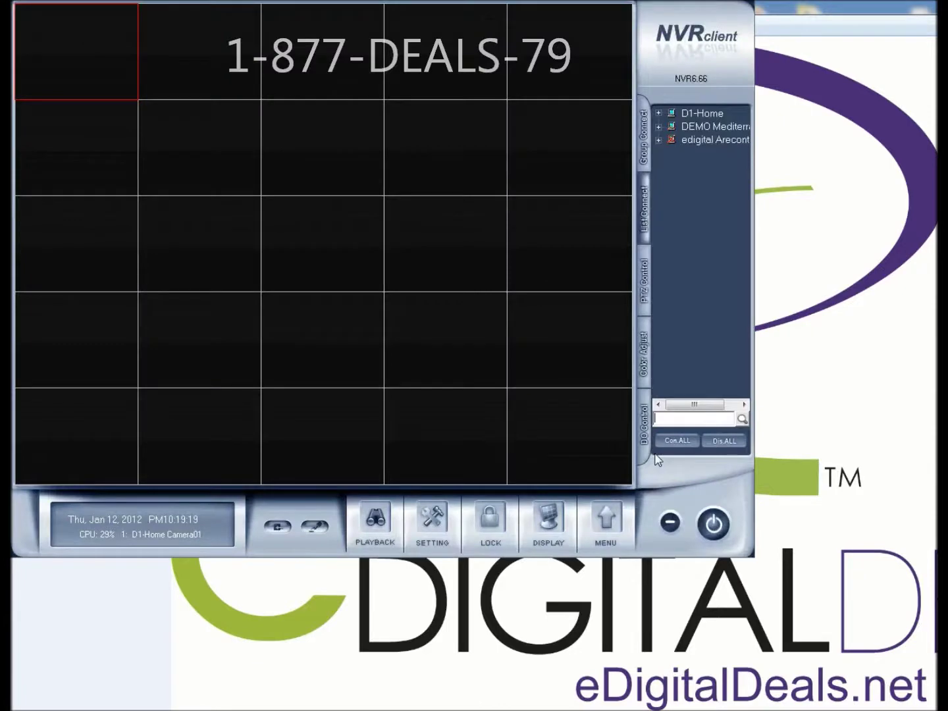
pyautogui.click(437, 522)
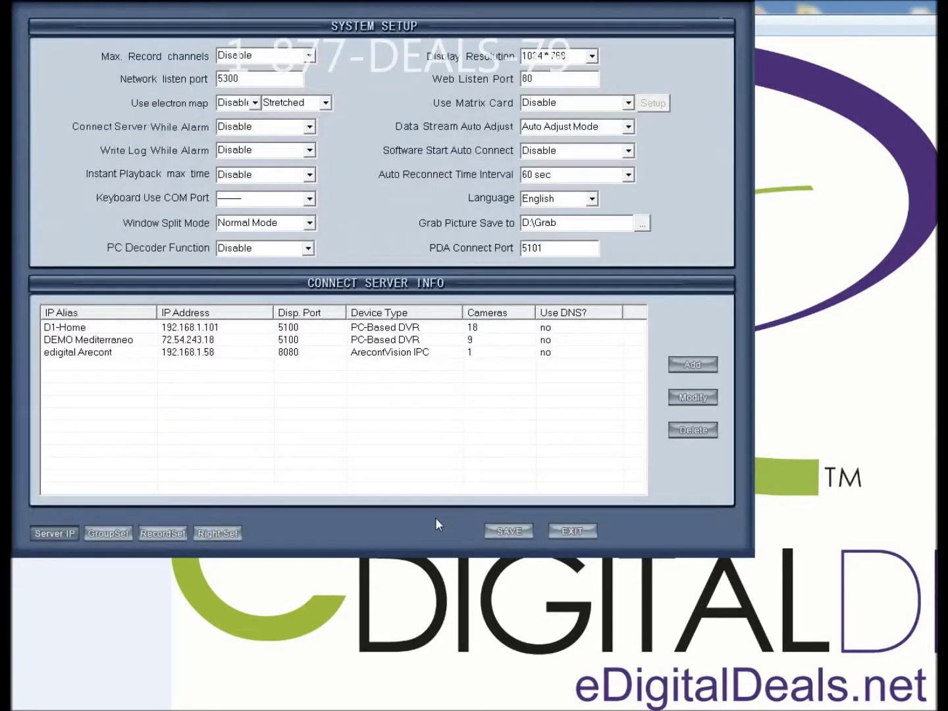
pyautogui.click(167, 534)
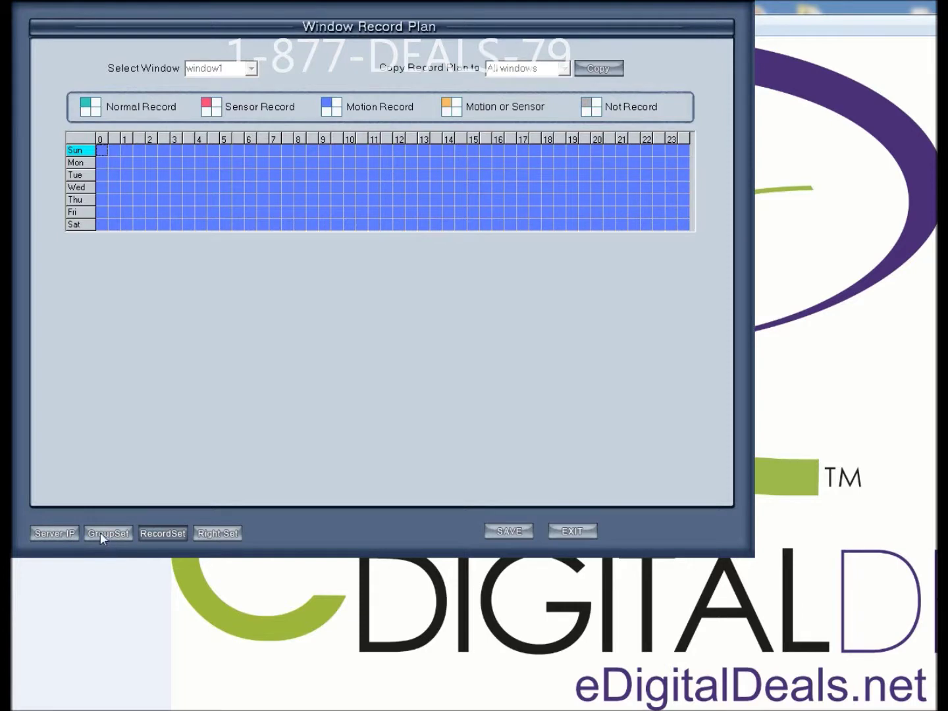
# Step: In the system setup, set the maximum record channels to 32 and the instant playback maximum time to 120 sec
pyautogui.click(64, 531)
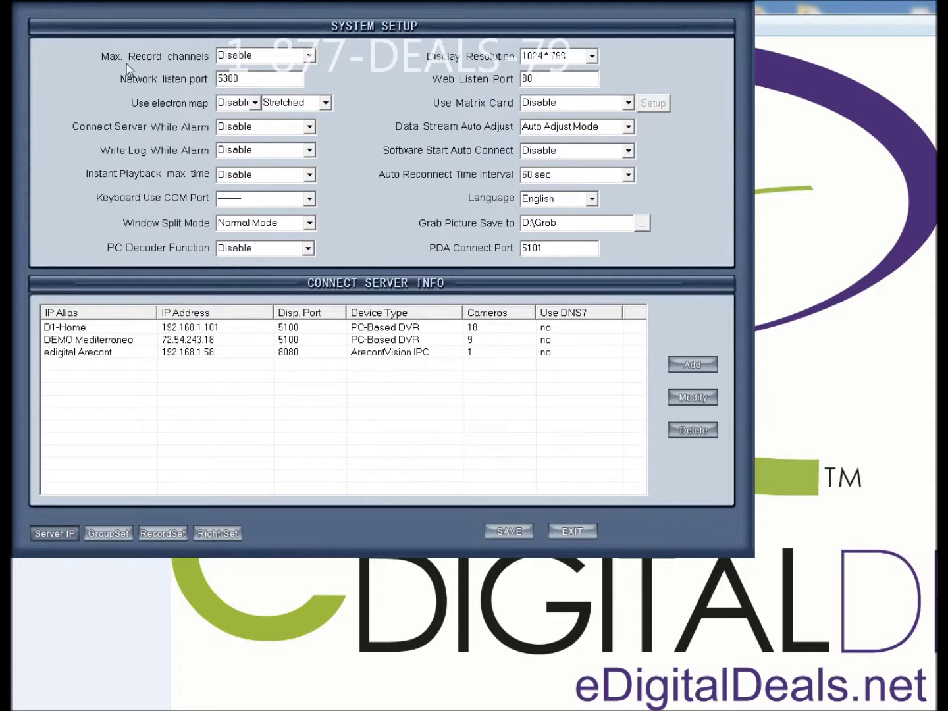
pyautogui.click(309, 56)
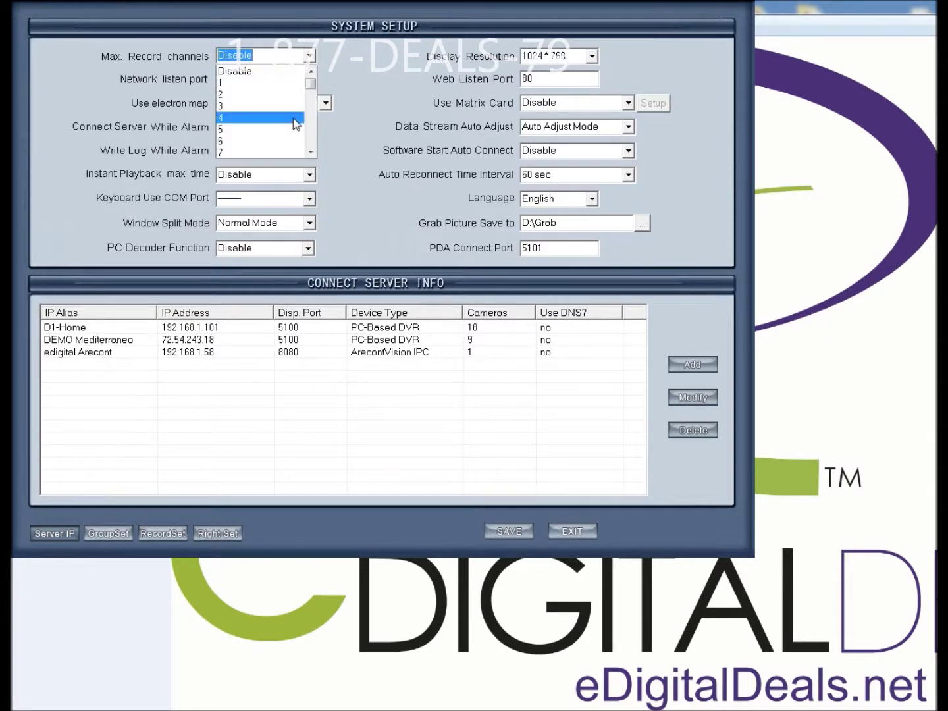
pyautogui.scroll(-2, 285, 127)
pyautogui.scroll(-4, 285, 127)
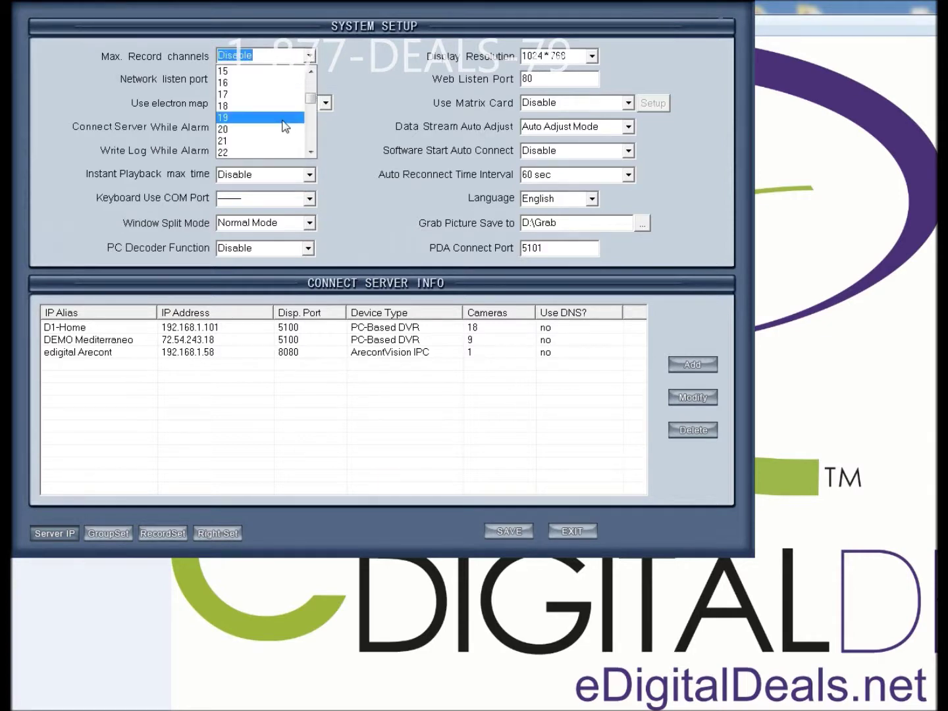
pyautogui.scroll(2, 286, 126)
pyautogui.scroll(-3, 279, 127)
pyautogui.scroll(-3, 280, 127)
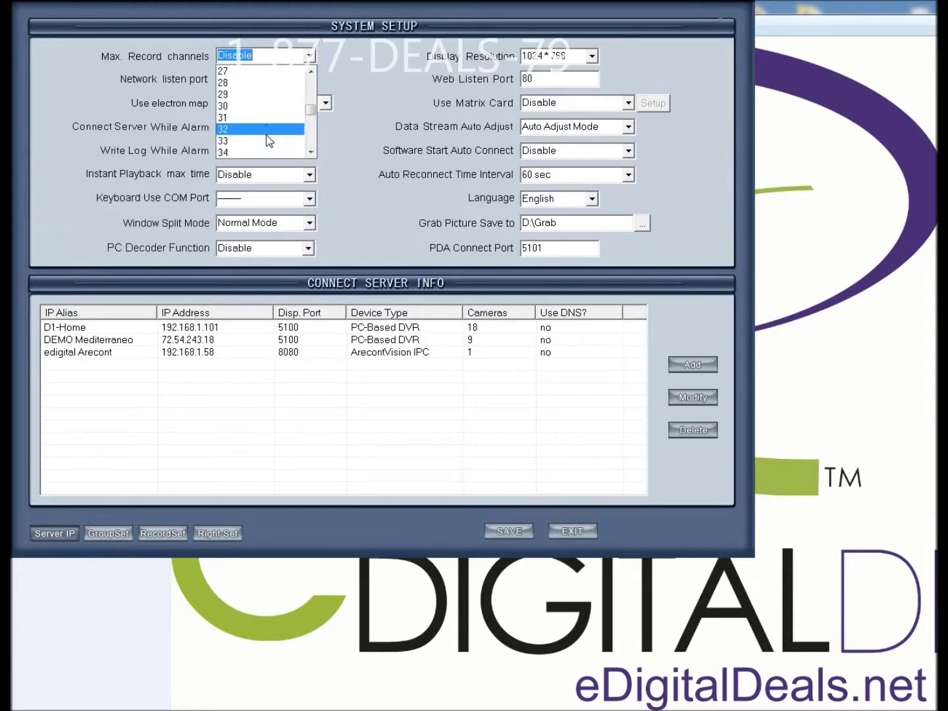
pyautogui.click(266, 133)
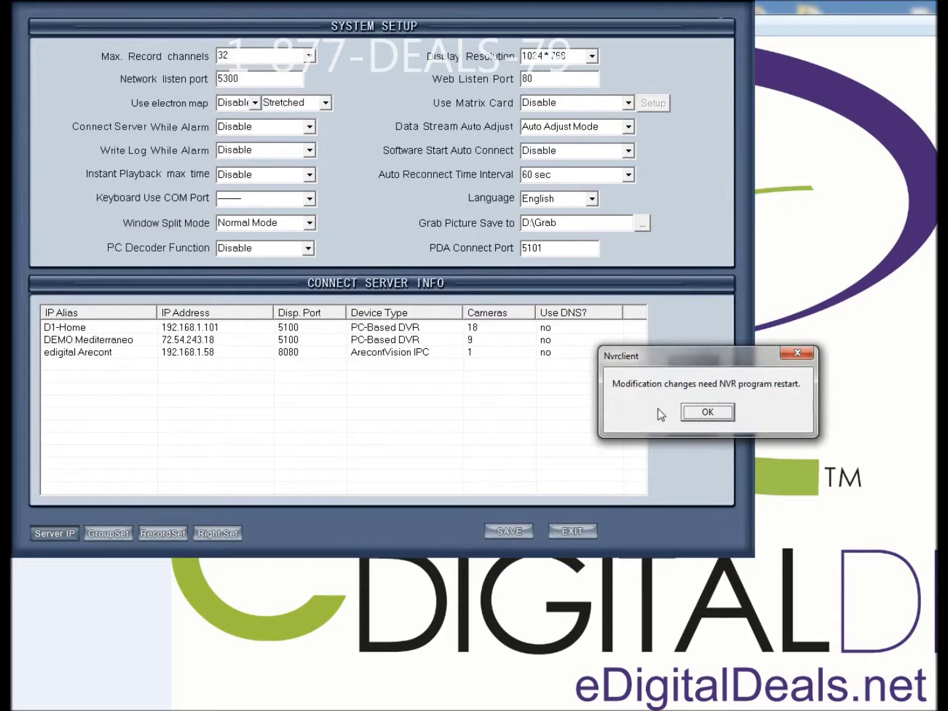
pyautogui.click(709, 412)
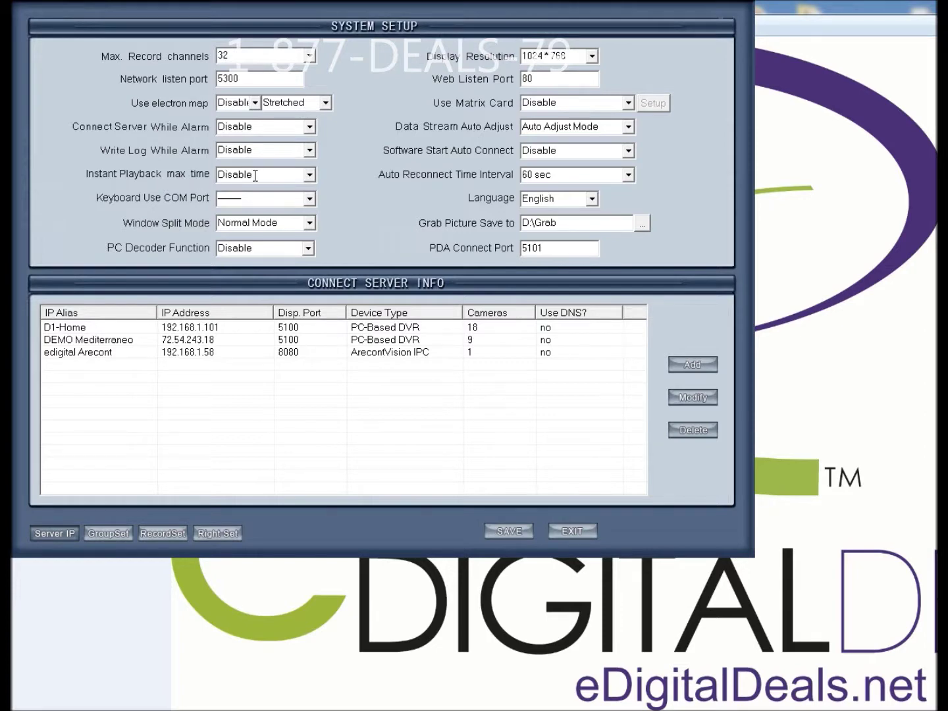
pyautogui.click(310, 174)
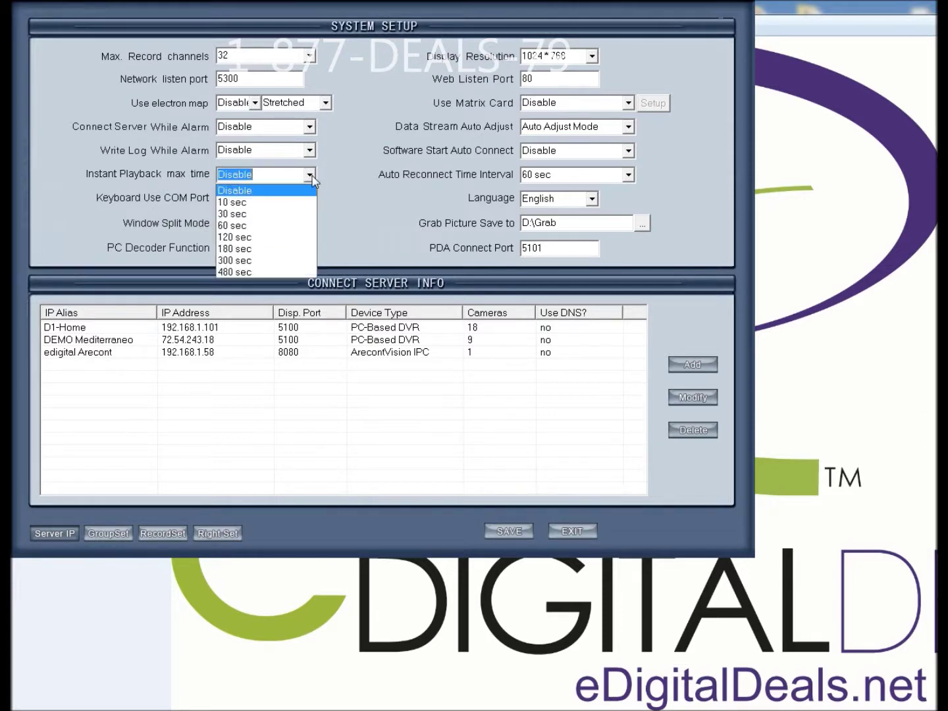
pyautogui.click(248, 238)
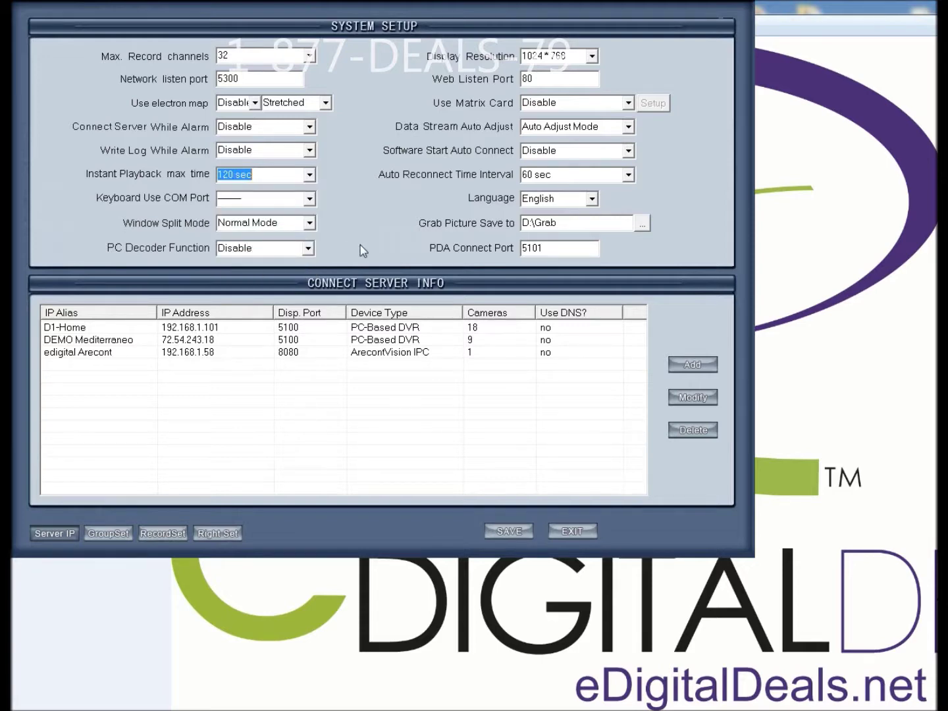
# Step: Save the system setup and shut down NVR Client
pyautogui.click(517, 530)
pyautogui.click(572, 531)
pyautogui.click(715, 527)
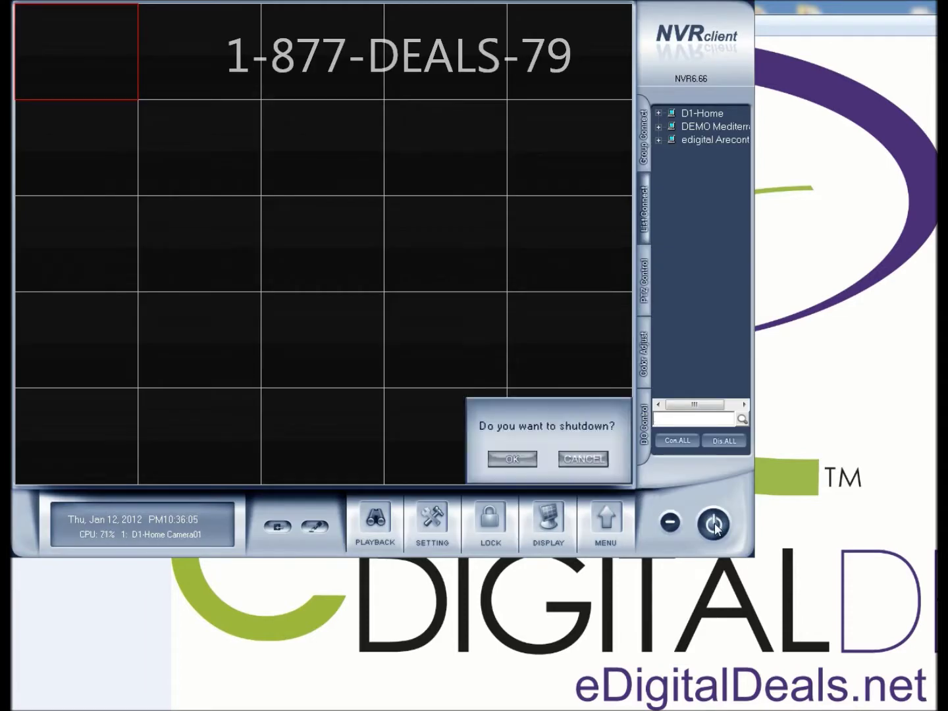
pyautogui.click(504, 465)
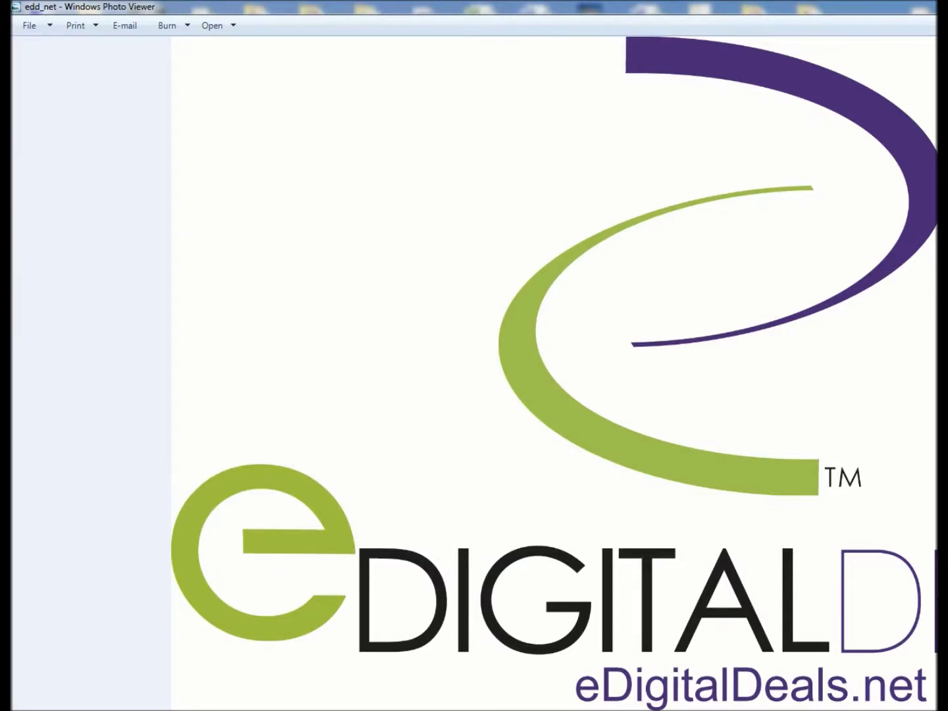
# Step: Start NVR Client and set window1's record plan to Normal Record for every hour from Sunday to Saturday
pyautogui.press('super')
pyautogui.click(64, 347)
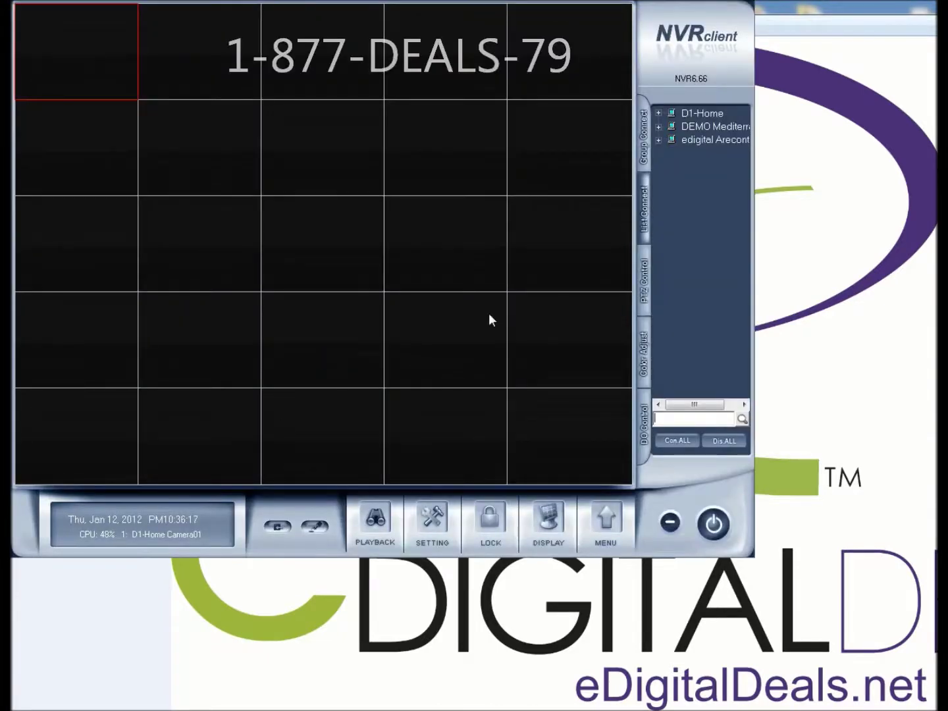
pyautogui.click(438, 519)
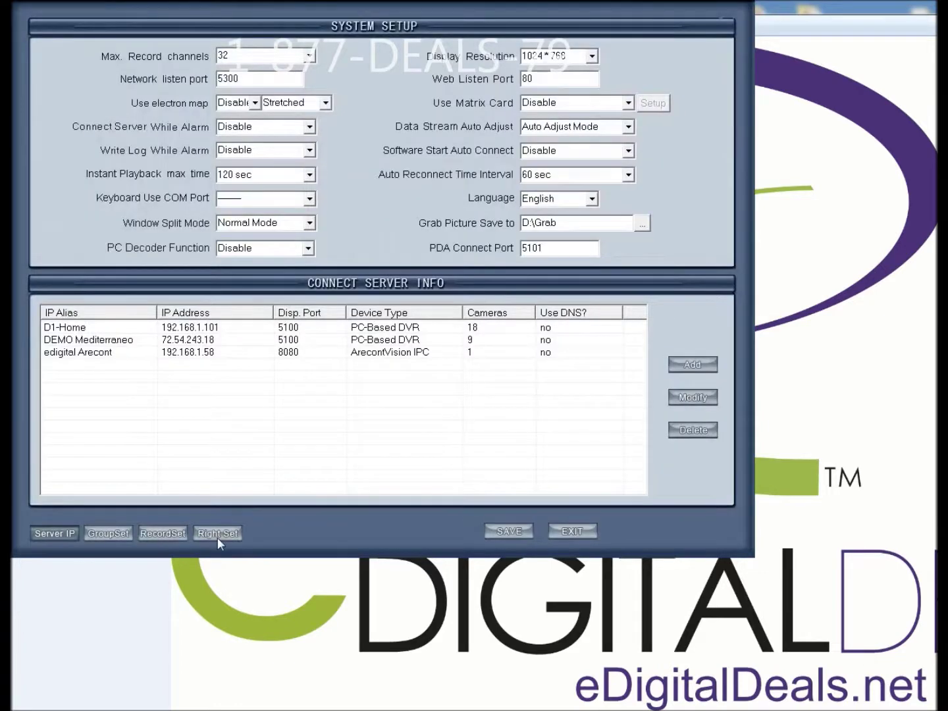
pyautogui.click(158, 537)
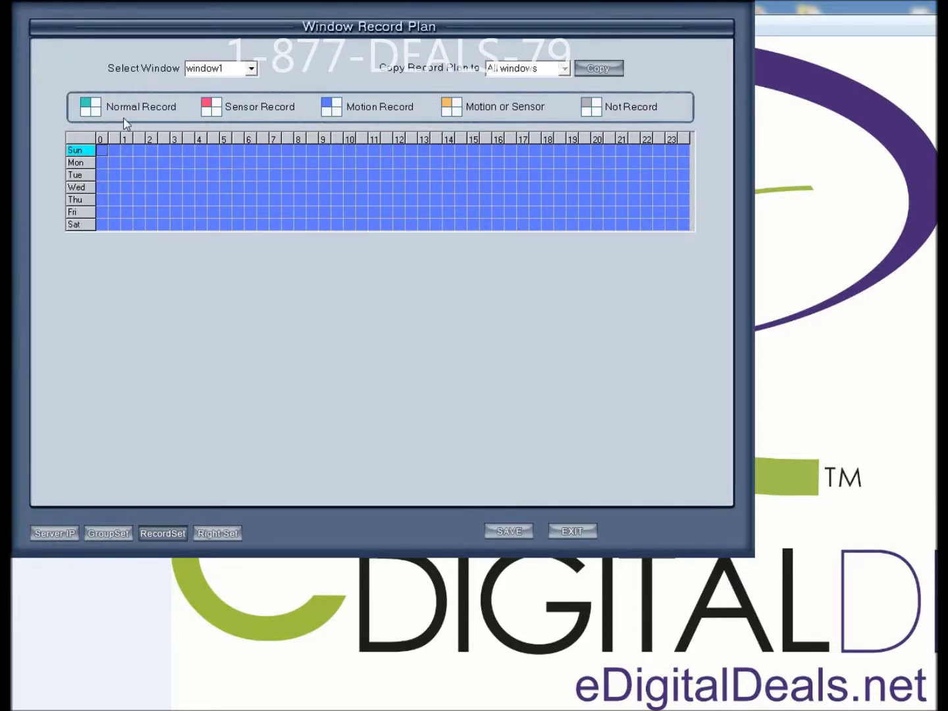
pyautogui.click(95, 109)
pyautogui.moveTo(99, 152); pyautogui.dragTo(688, 231)
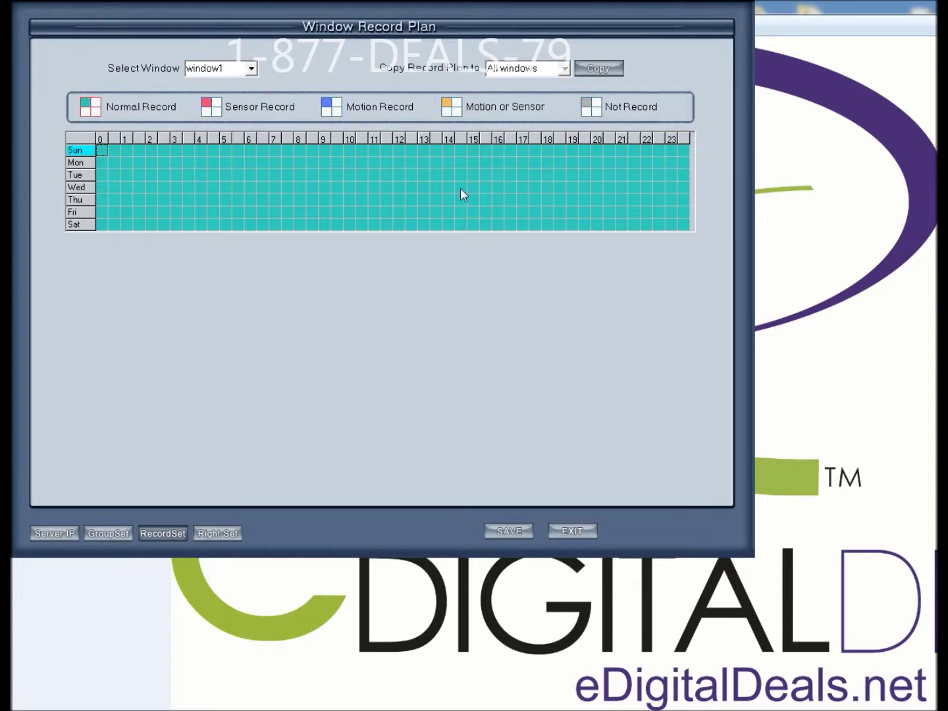
pyautogui.click(563, 527)
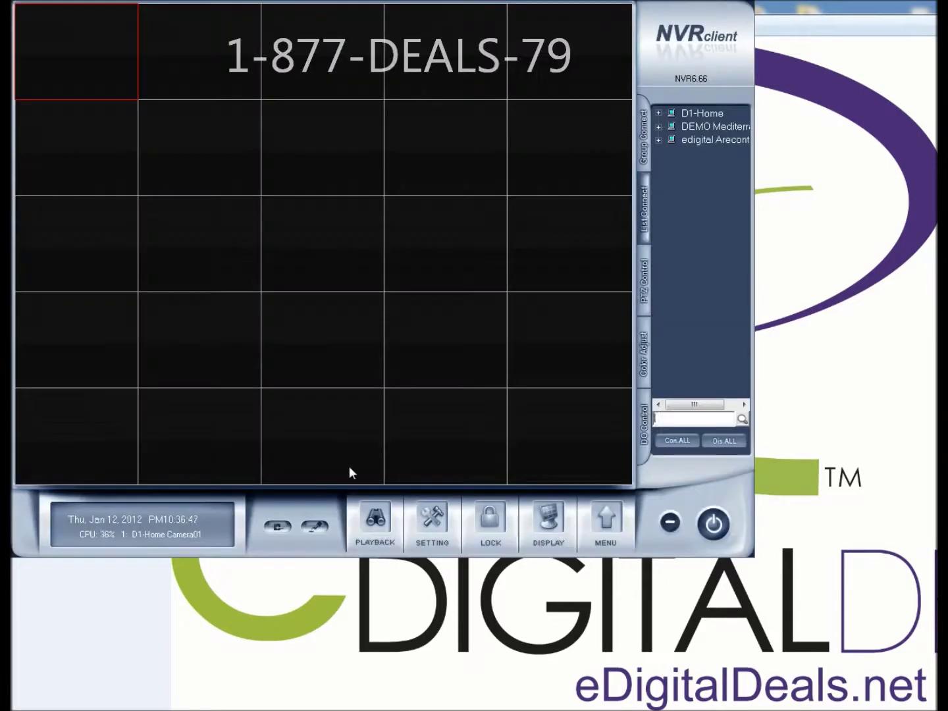
# Step: Connect all cameras to view them live in the window grid, and shut down NVR Client
pyautogui.click(684, 444)
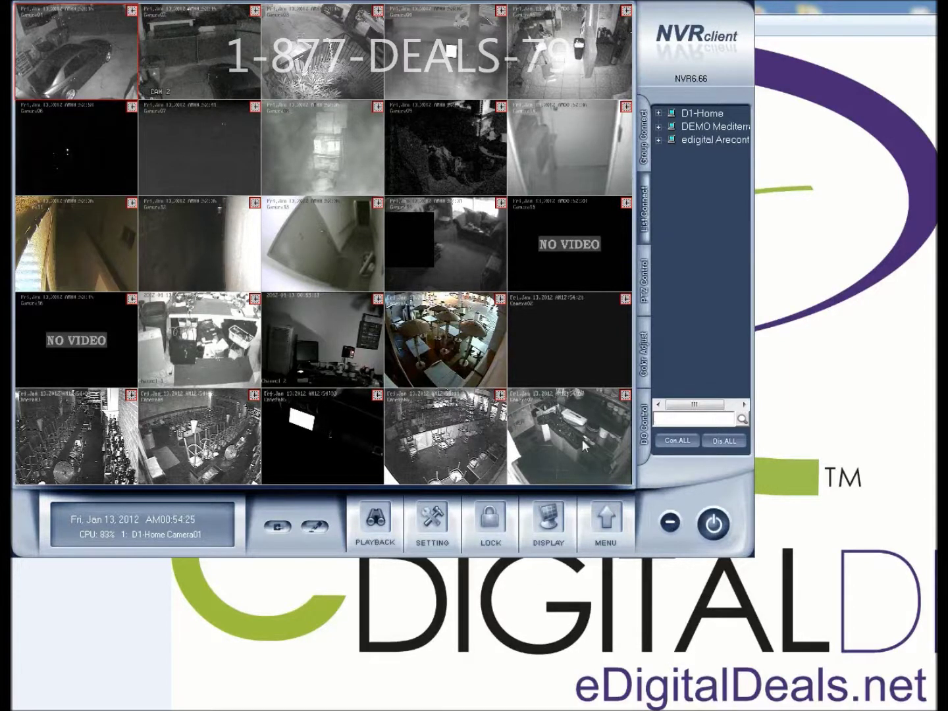
pyautogui.click(714, 524)
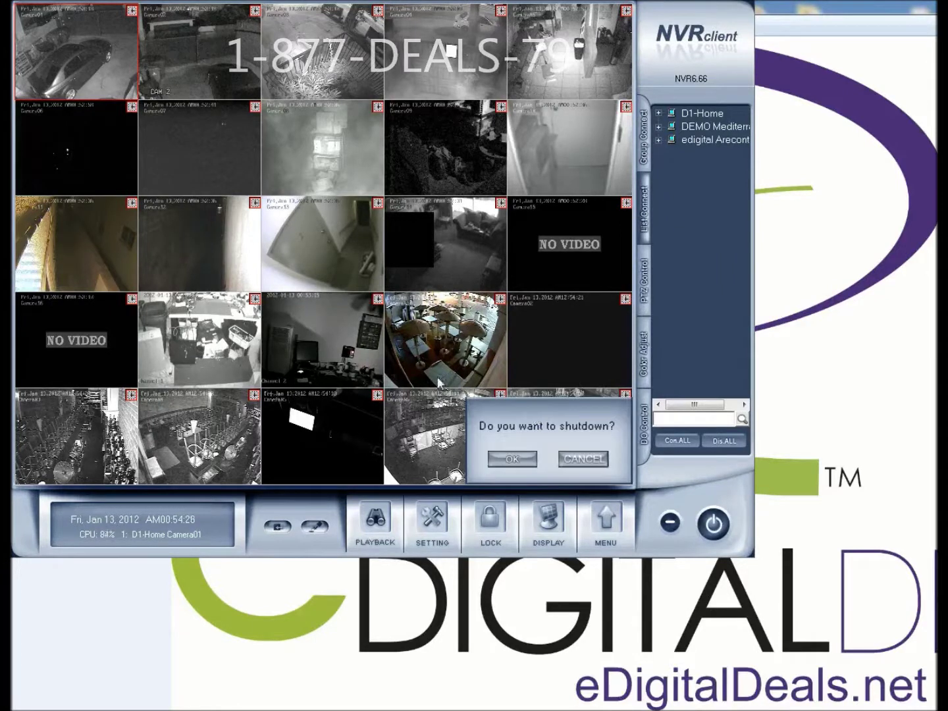
pyautogui.click(510, 458)
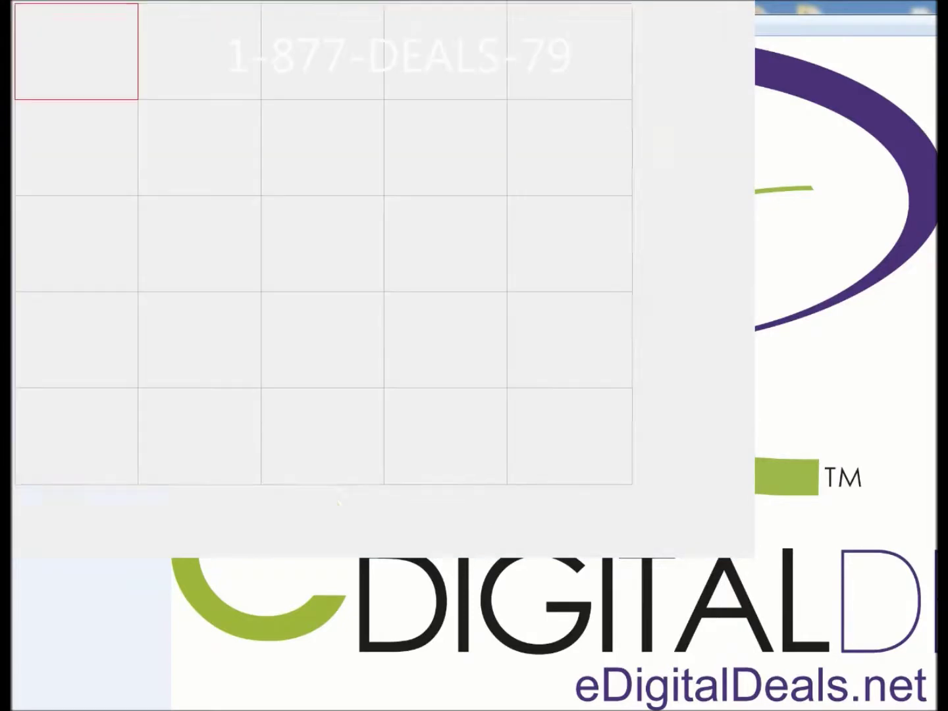
# Step: Switch to TeamViewer, open a remote control session with Demo Mediterraneo and adjust the session's display quality
pyautogui.moveTo(184, 709)
pyautogui.click(261, 685)
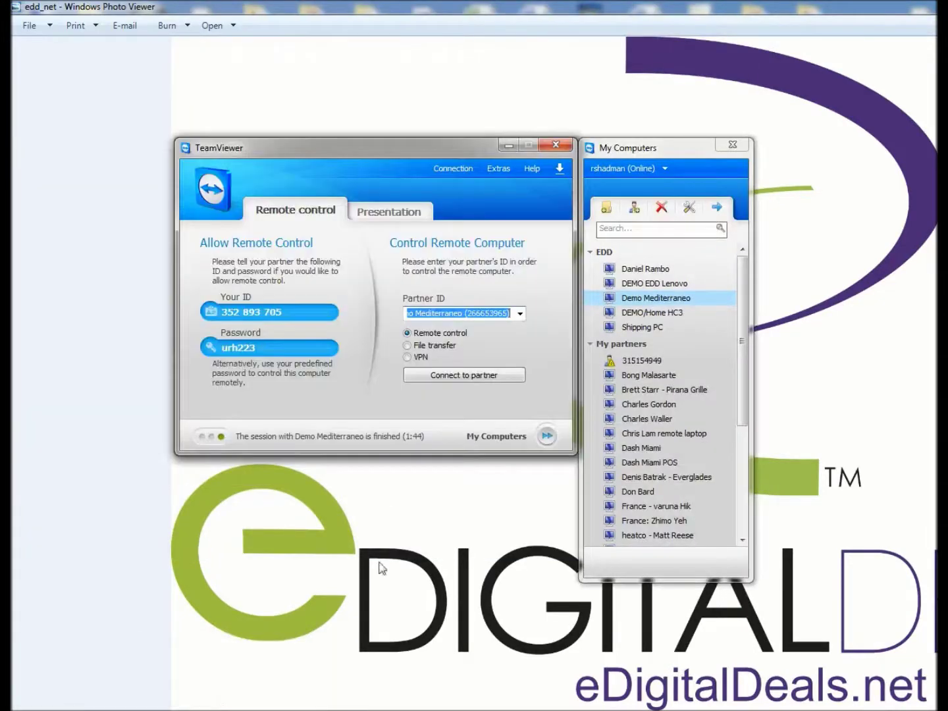
pyautogui.doubleClick(623, 302)
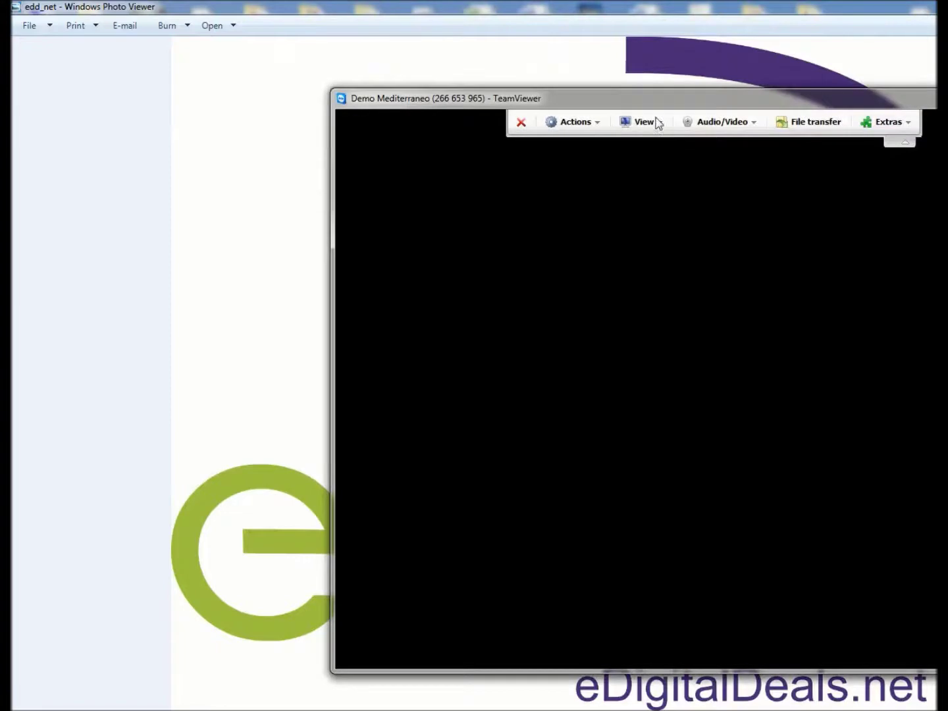
pyautogui.moveTo(655, 106); pyautogui.dragTo(343, 19)
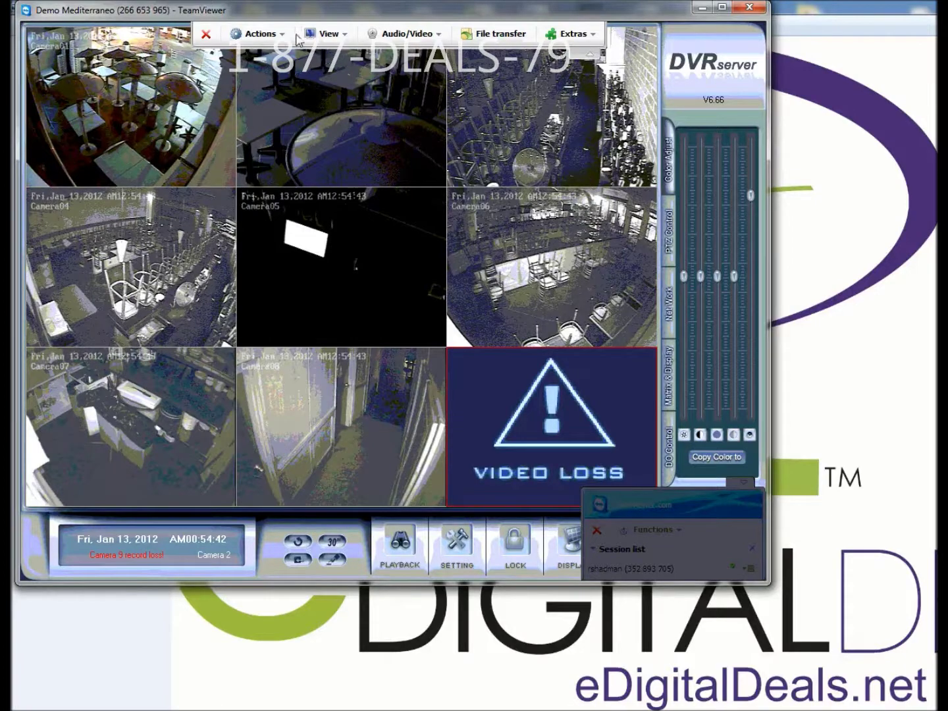
pyautogui.click(341, 41)
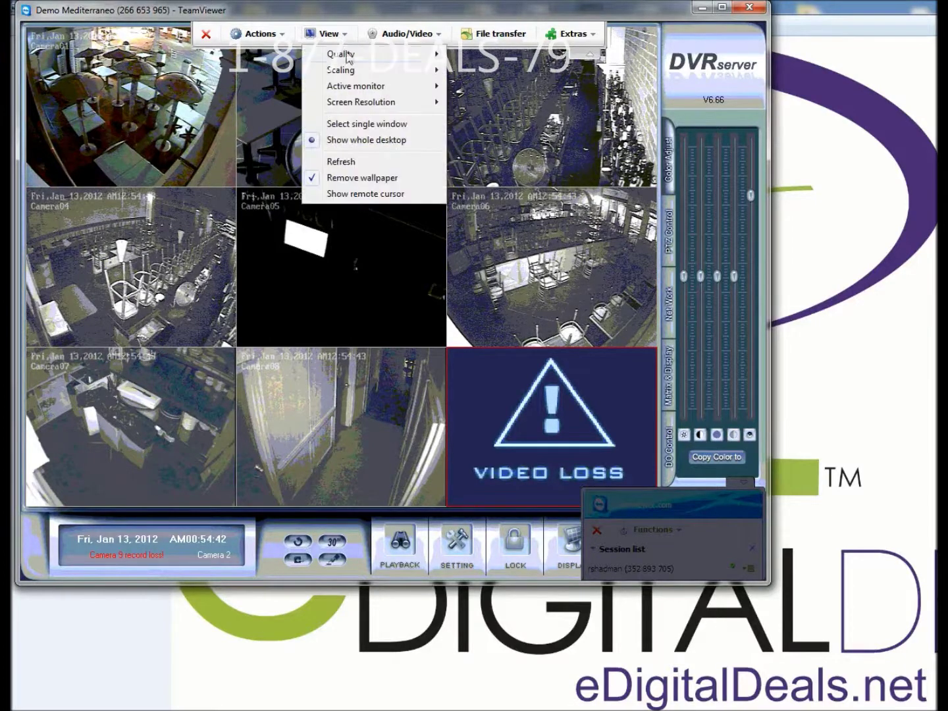
pyautogui.moveTo(356, 93)
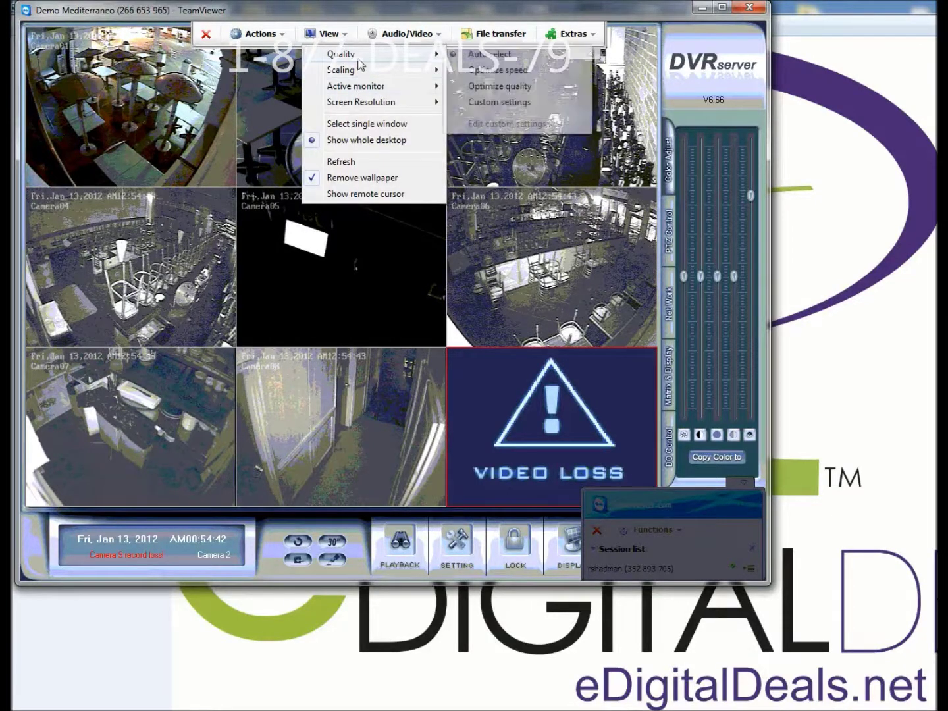
pyautogui.click(504, 77)
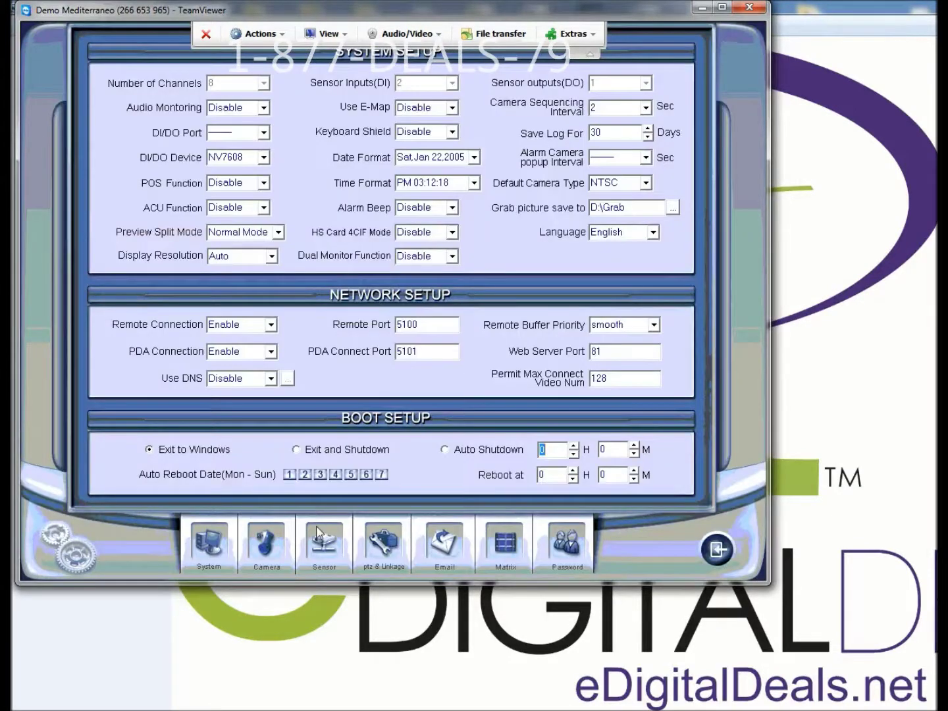
# Step: Enable Send Alarm To Client for Camera01 in the DVR server's PTZ and linkage settings
pyautogui.click(388, 552)
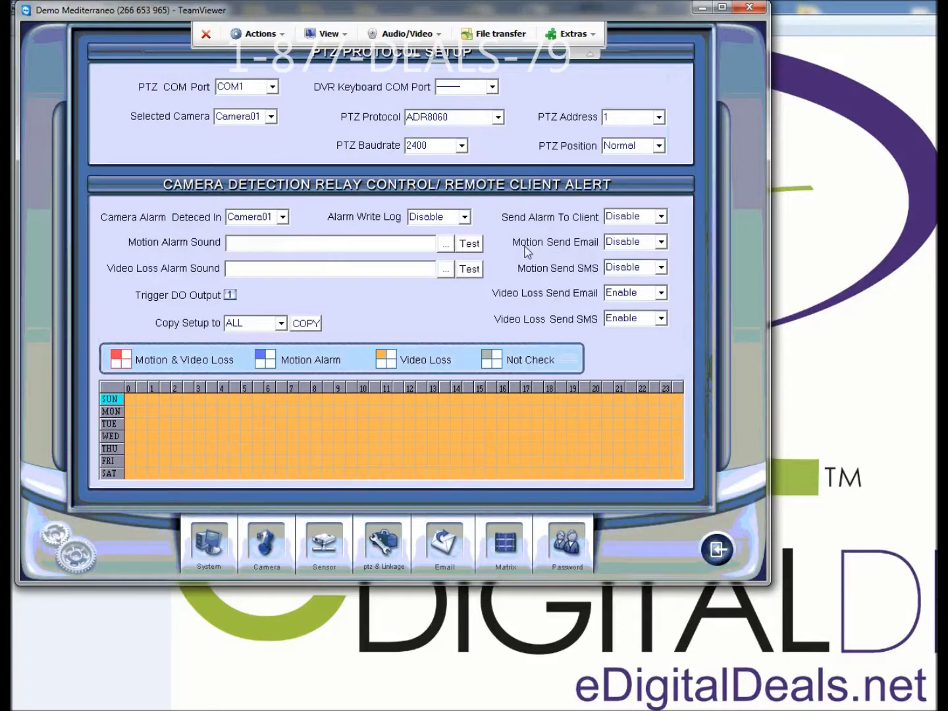
pyautogui.click(661, 242)
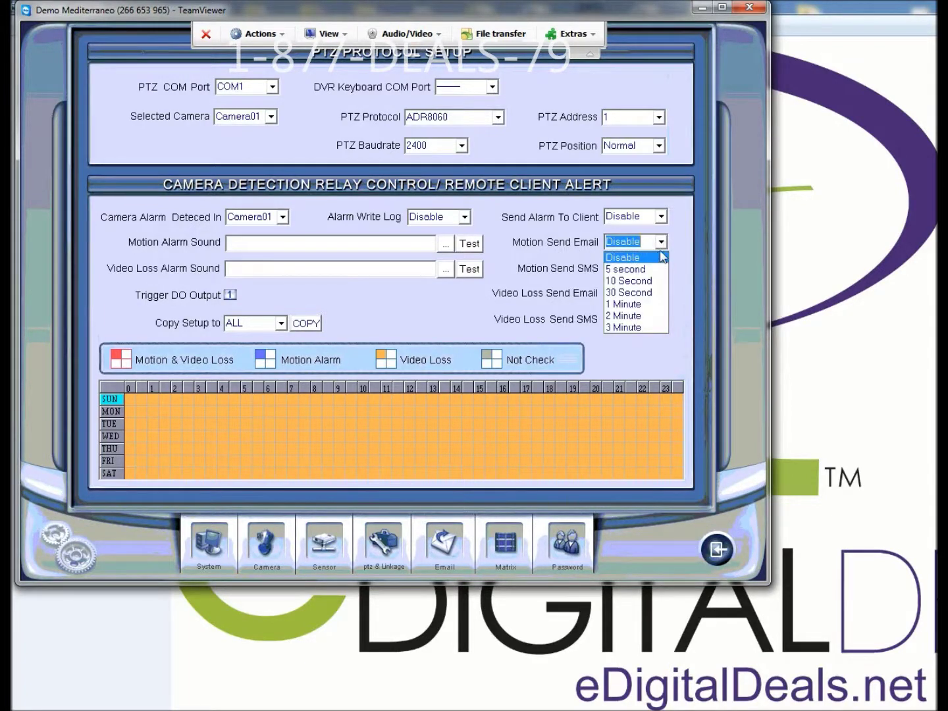
pyautogui.click(666, 245)
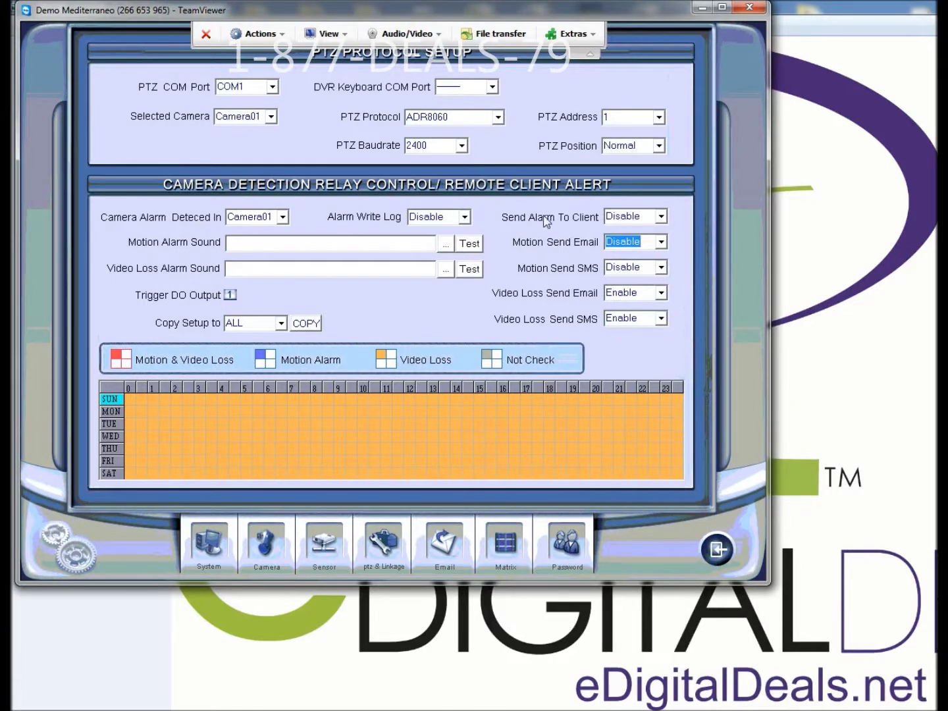
pyautogui.click(662, 216)
pyautogui.click(641, 245)
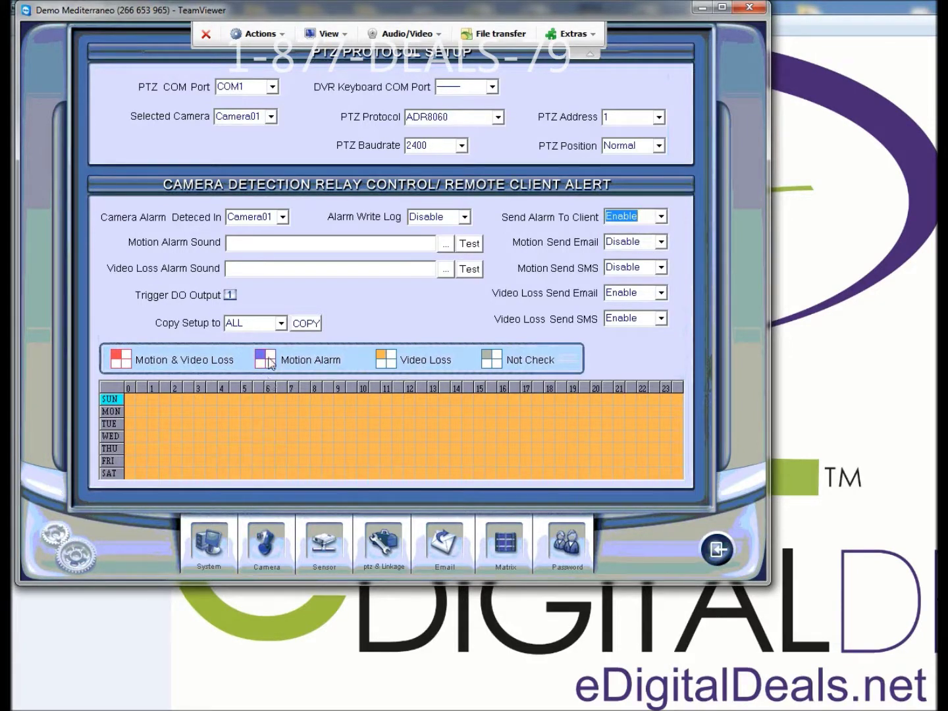
# Step: Set Camera01's detection schedule to Motion Alarm for all hours of every day and copy the setup to ALL cameras
pyautogui.moveTo(133, 401); pyautogui.dragTo(482, 461)
pyautogui.moveTo(575, 465); pyautogui.dragTo(678, 473)
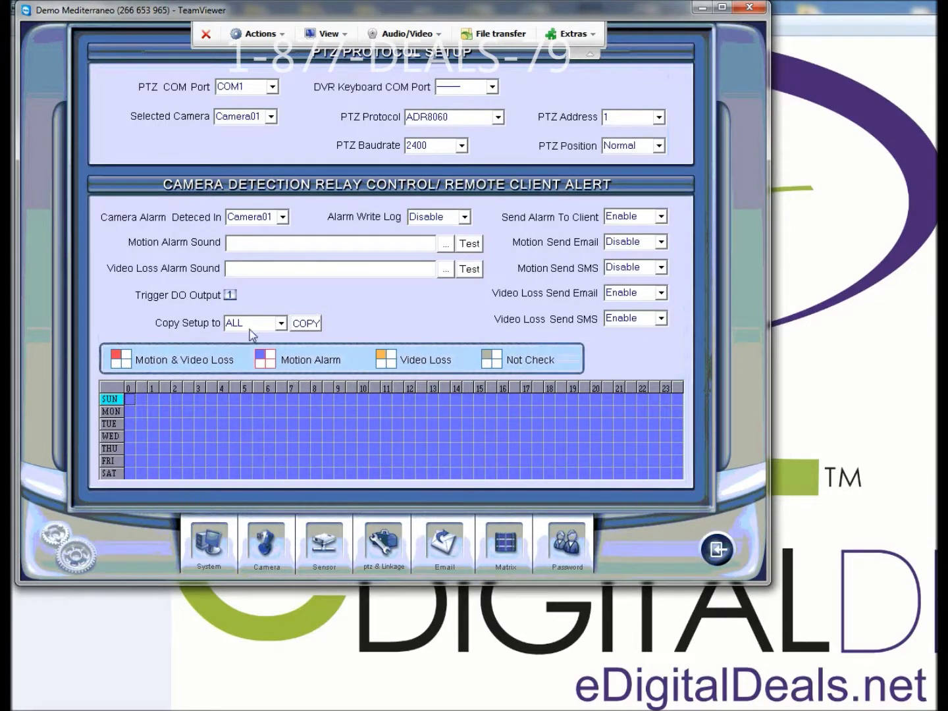
pyautogui.click(307, 323)
# Step: Exit the DVR server setup, and end the remote session by closing TeamViewer
pyautogui.click(718, 549)
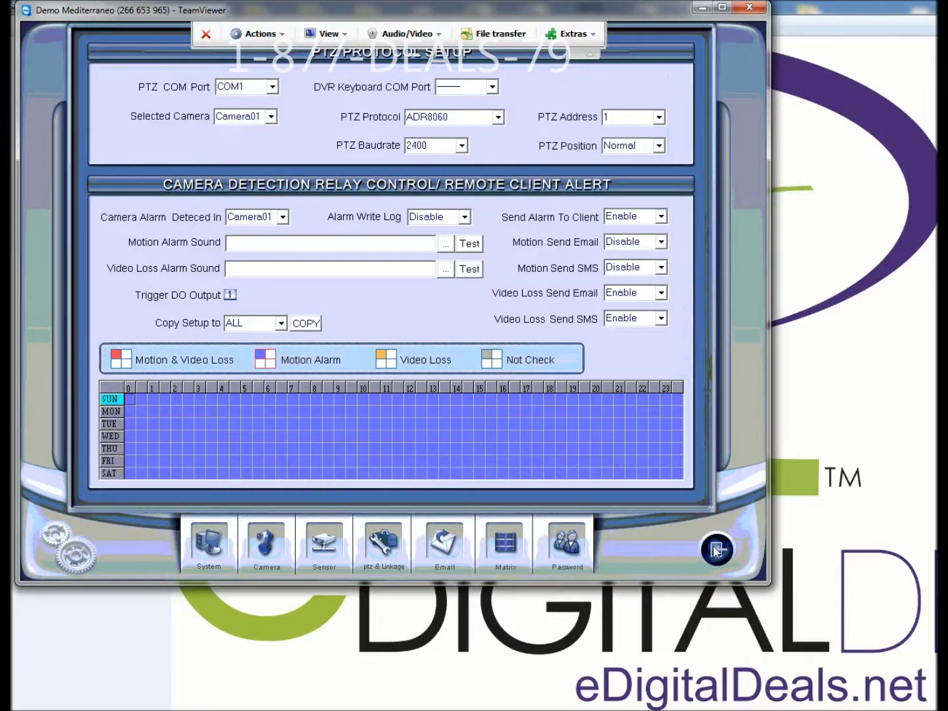
pyautogui.click(403, 357)
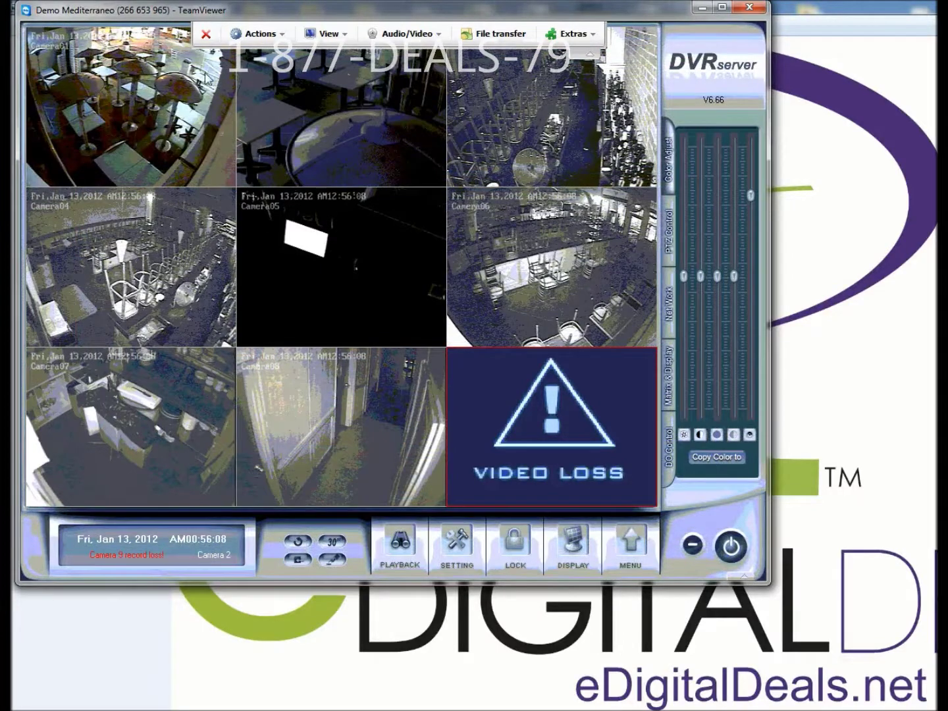
pyautogui.click(206, 33)
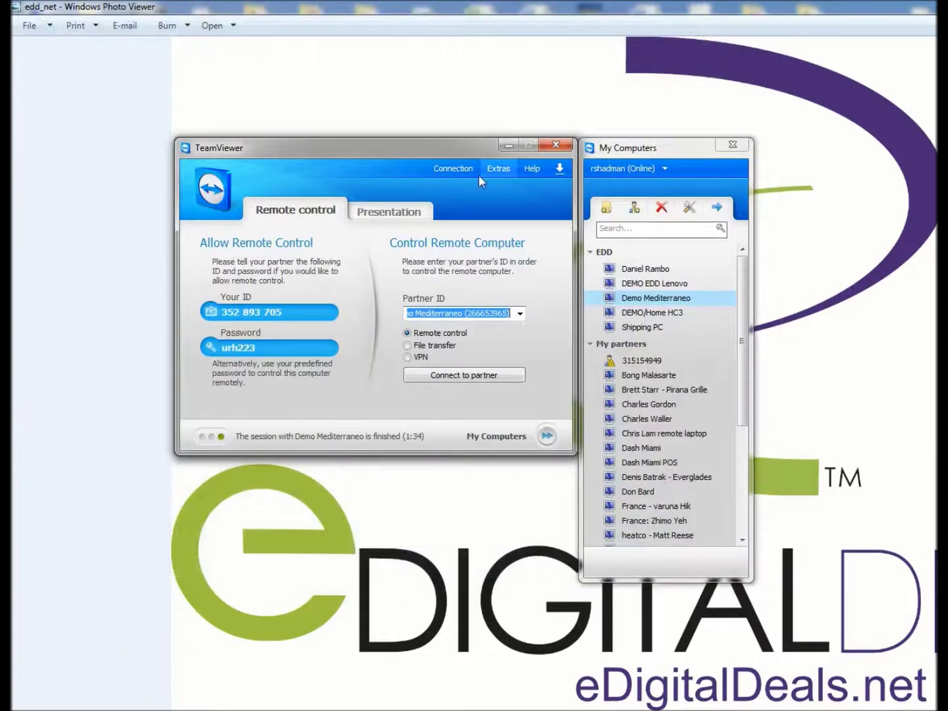
pyautogui.click(555, 144)
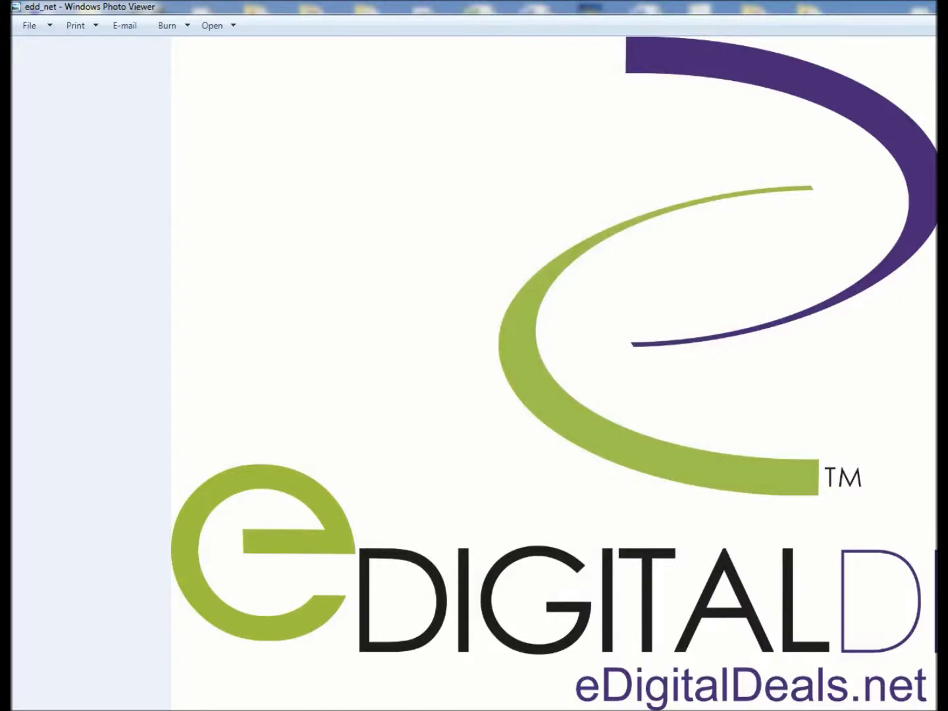
# Step: Start NVR Client and set window1's record plan to Motion Record for every hour from Sunday to Saturday
pyautogui.press('super')
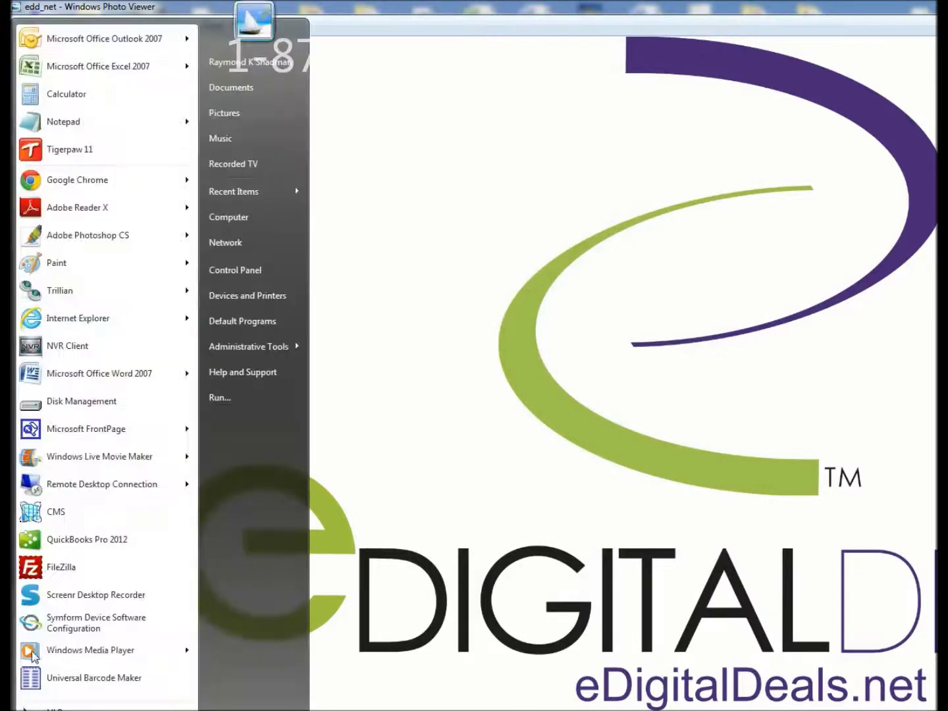
pyautogui.click(67, 347)
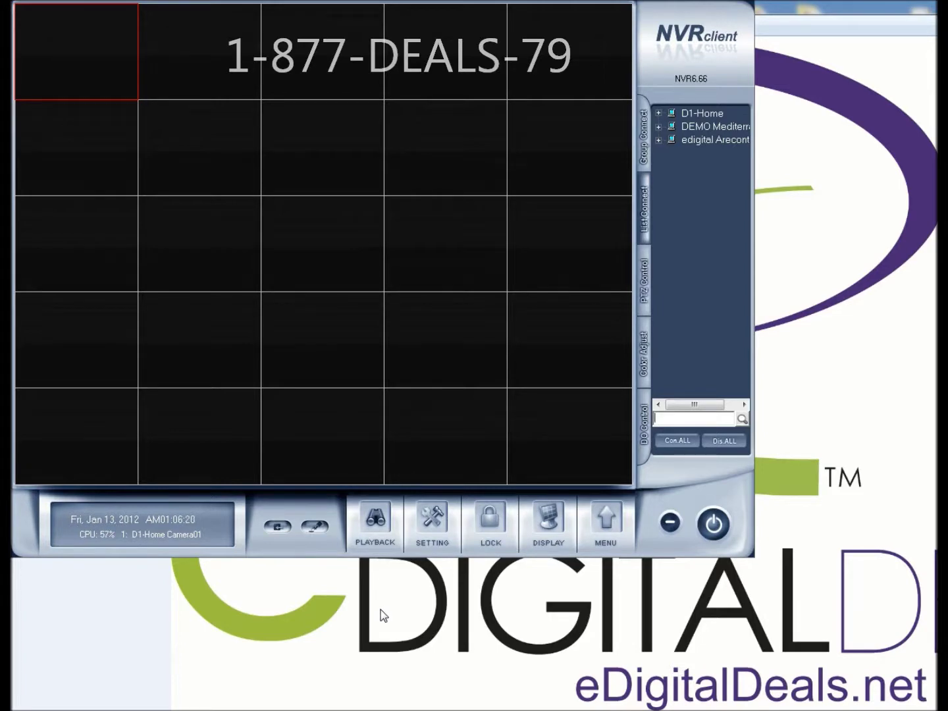
pyautogui.click(424, 526)
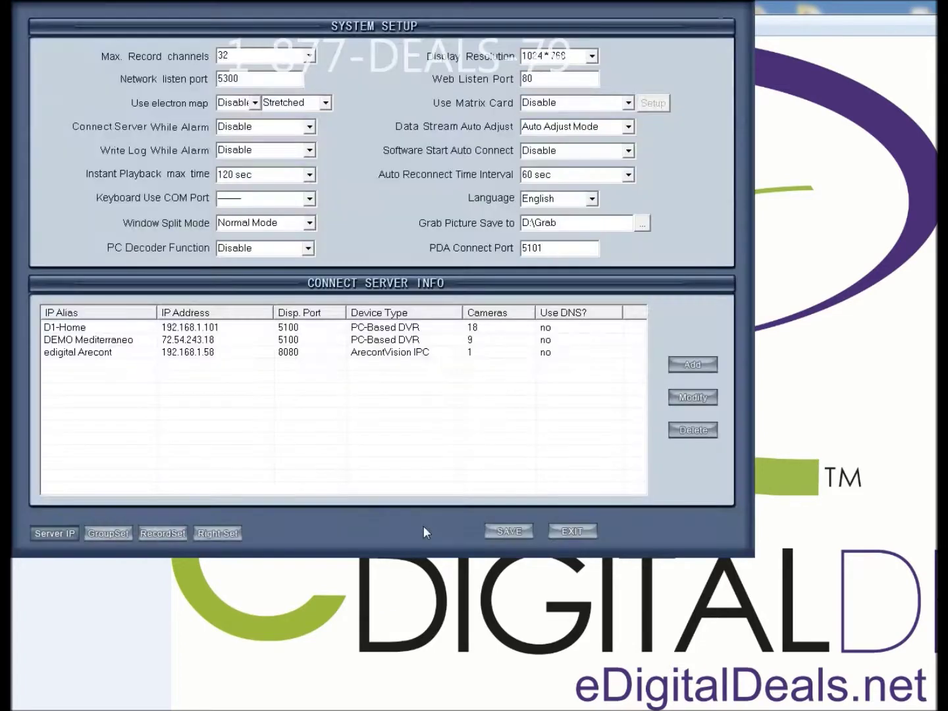
pyautogui.click(174, 533)
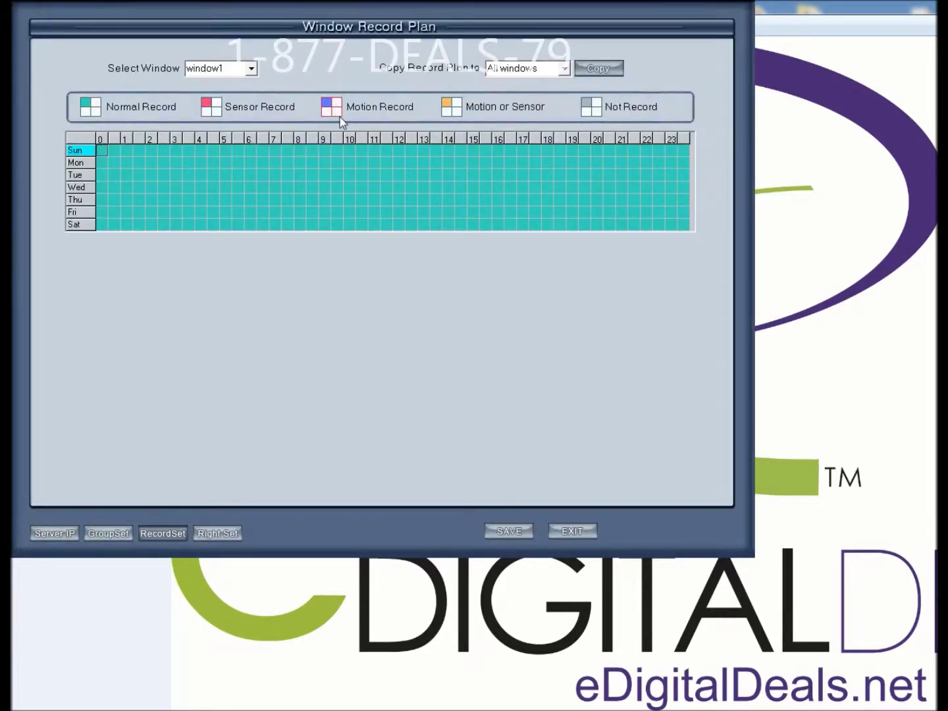
pyautogui.click(341, 121)
pyautogui.moveTo(102, 152)
pyautogui.mouseDown()
pyautogui.moveTo(286, 187)
pyautogui.moveTo(680, 231)
pyautogui.mouseUp()
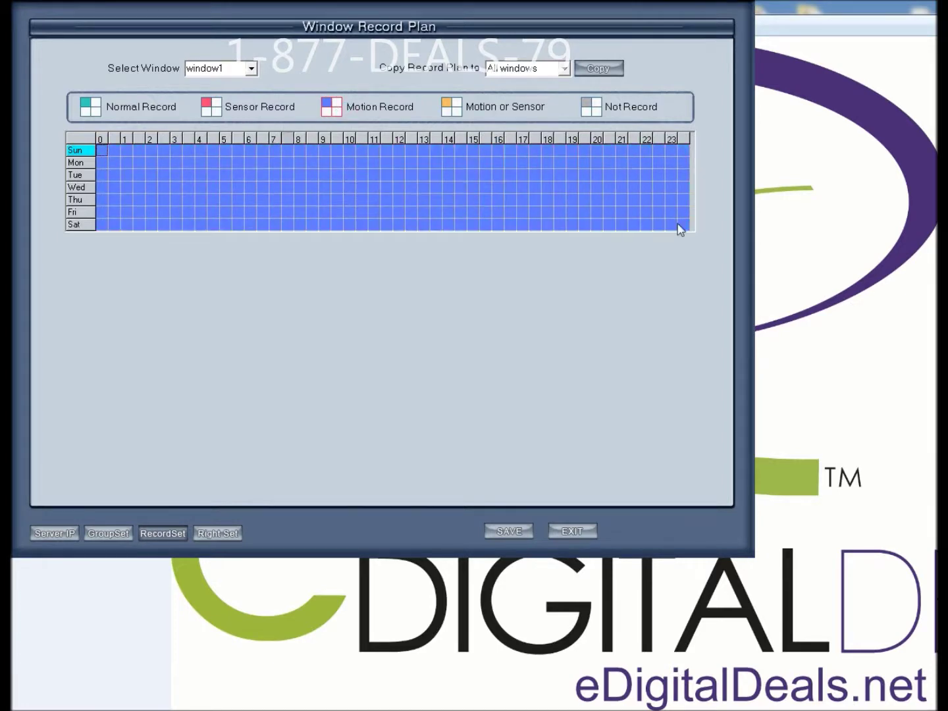
# Step: Copy the motion record plan to all windows and save the settings before leaving the setup
pyautogui.click(599, 68)
pyautogui.click(523, 530)
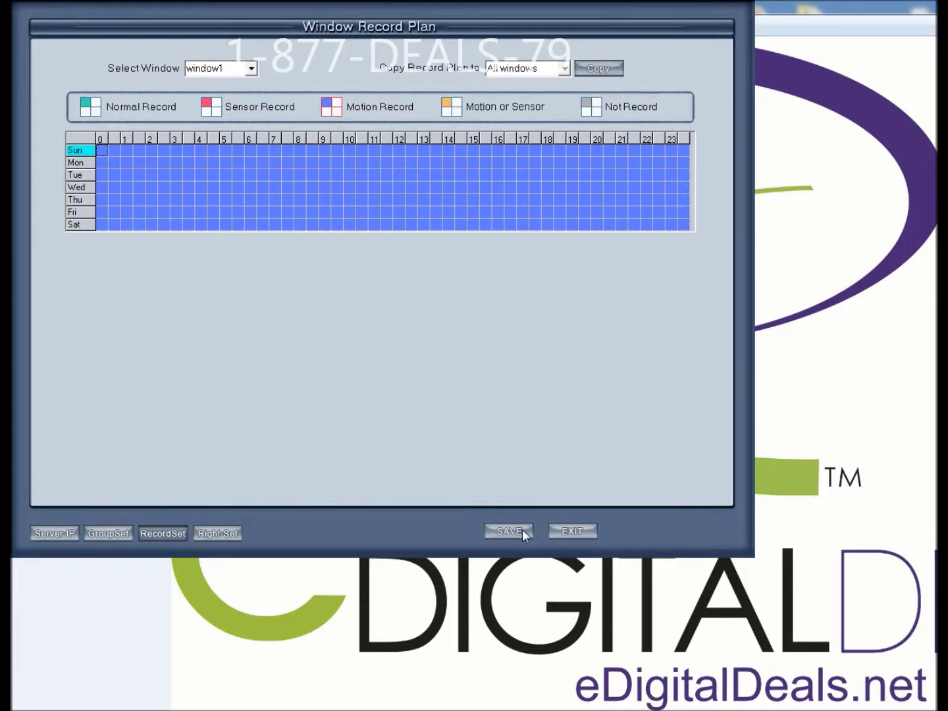
pyautogui.click(572, 530)
# Step: Connect all cameras, dismiss the device registration notice and open Local Playback
pyautogui.click(672, 445)
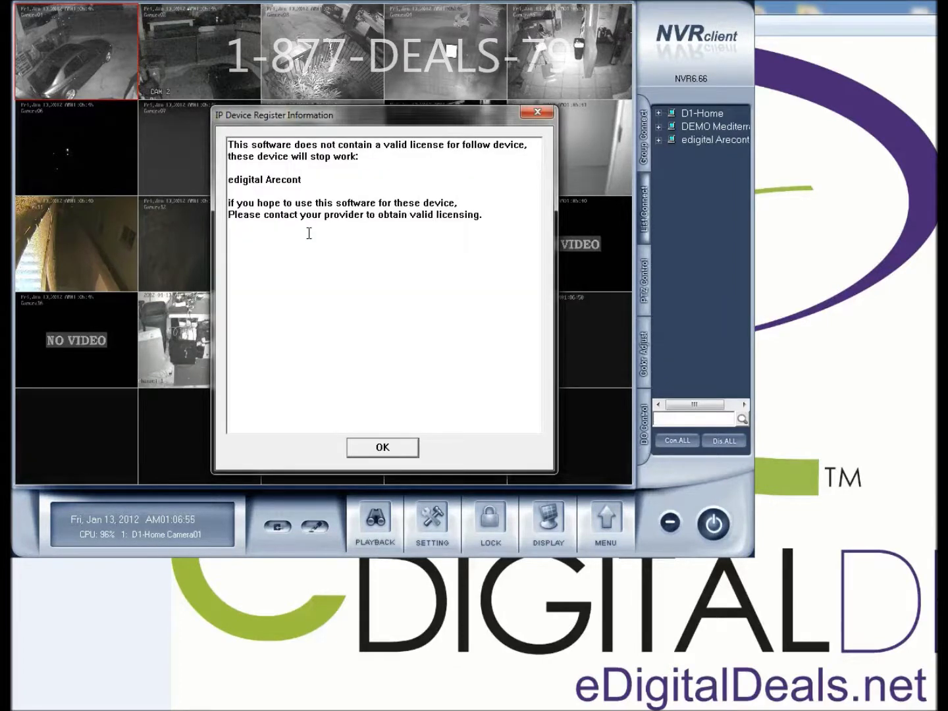
pyautogui.click(388, 447)
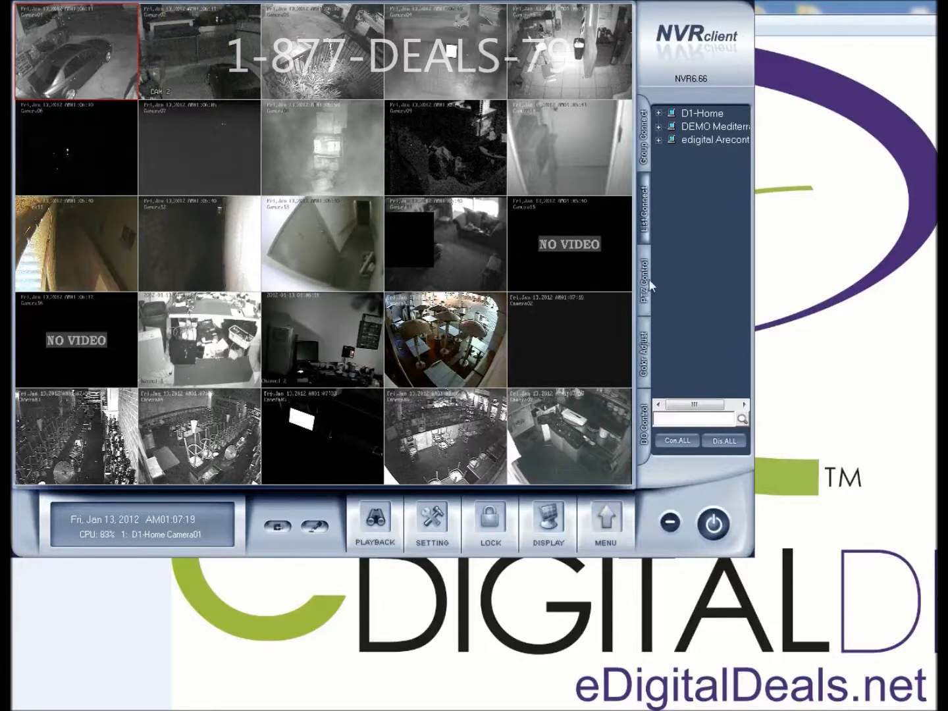
pyautogui.click(607, 517)
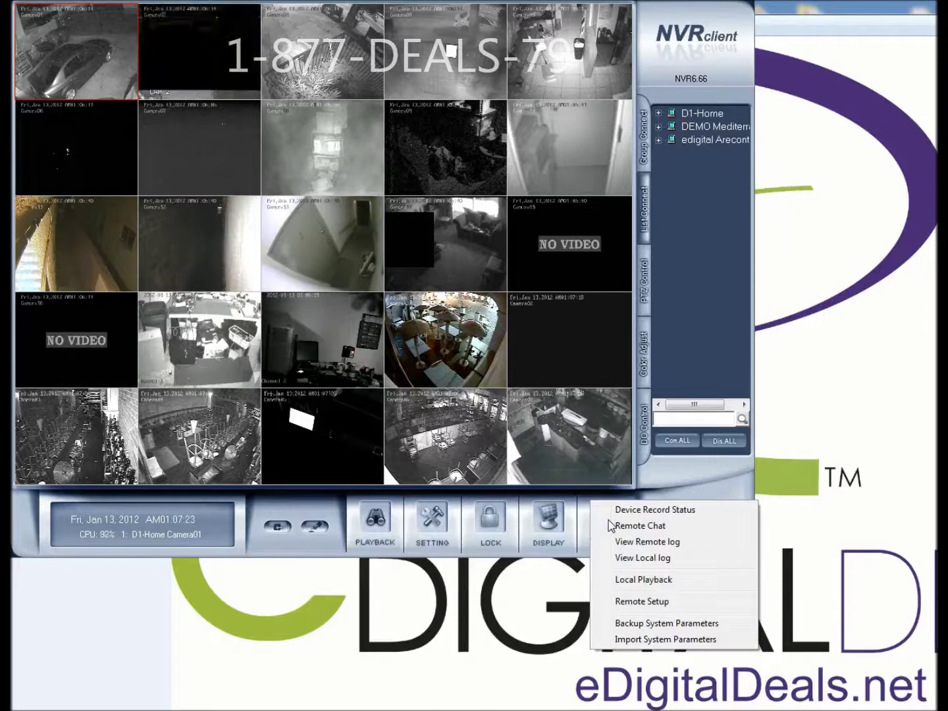
pyautogui.click(625, 581)
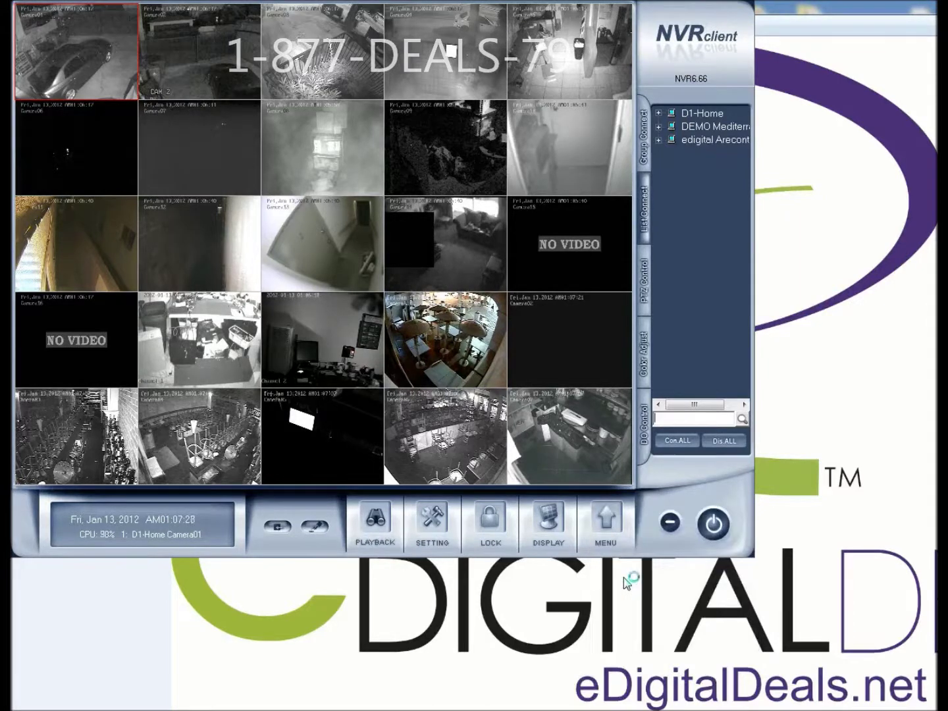